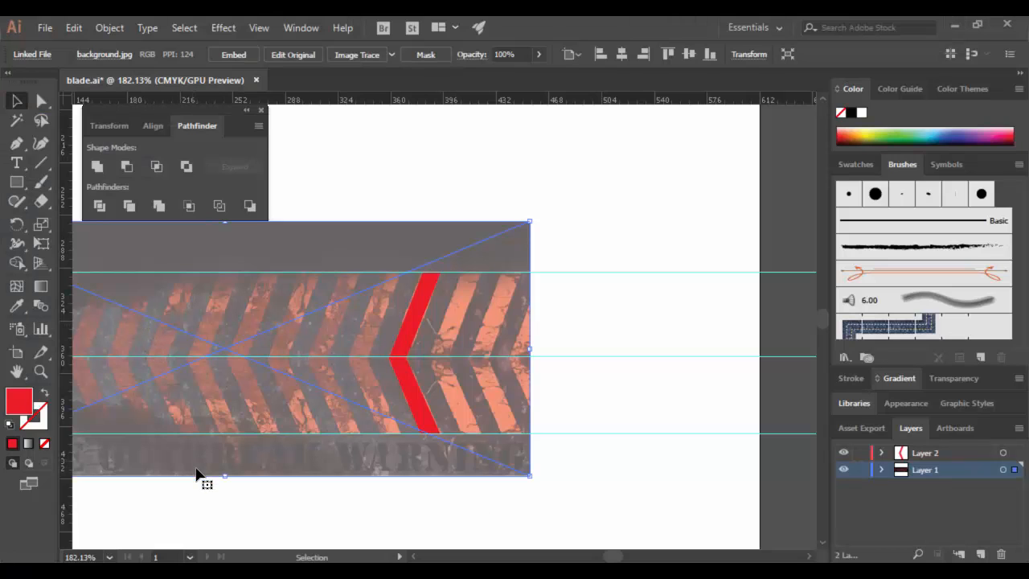
left_click_drag(246, 491, 374, 492)
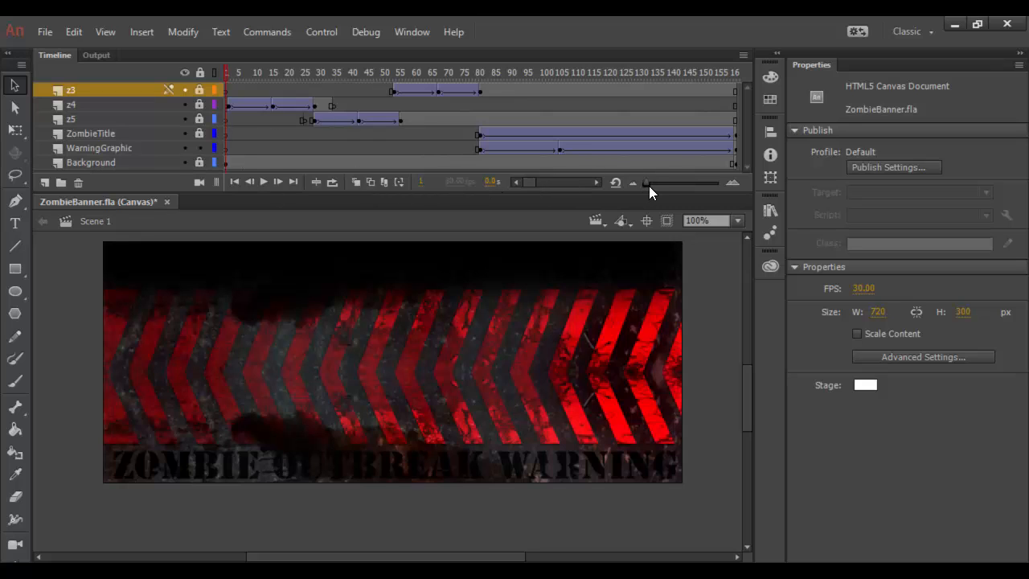
Move the z4 layer's first tween keyframe from frame 2 to frame 4 so the zombie appears slightly after the start.
left_click_drag(649, 186, 671, 186)
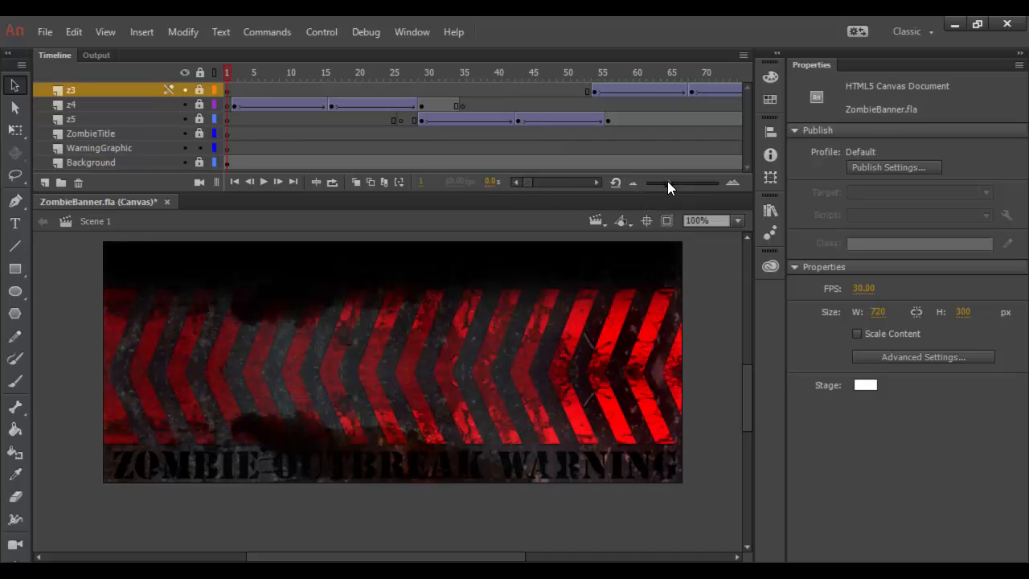
left_click_drag(668, 181, 674, 181)
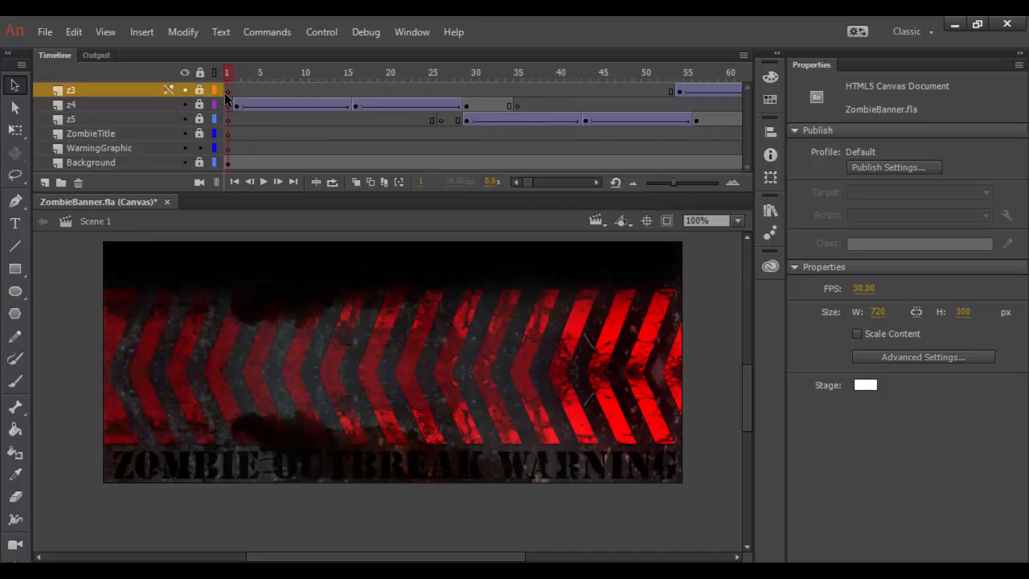
left_click_drag(229, 75, 309, 75)
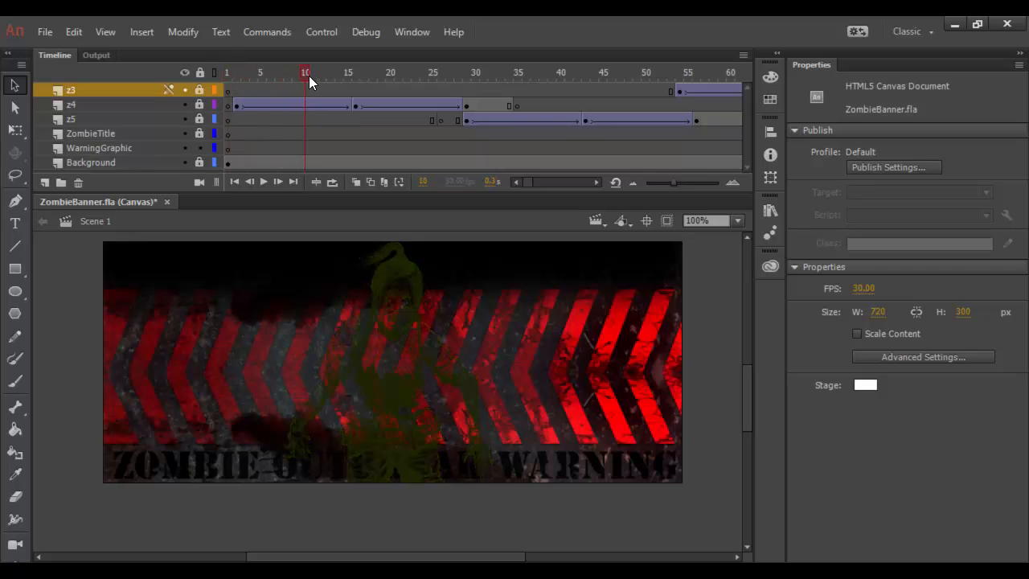
left_click(236, 105)
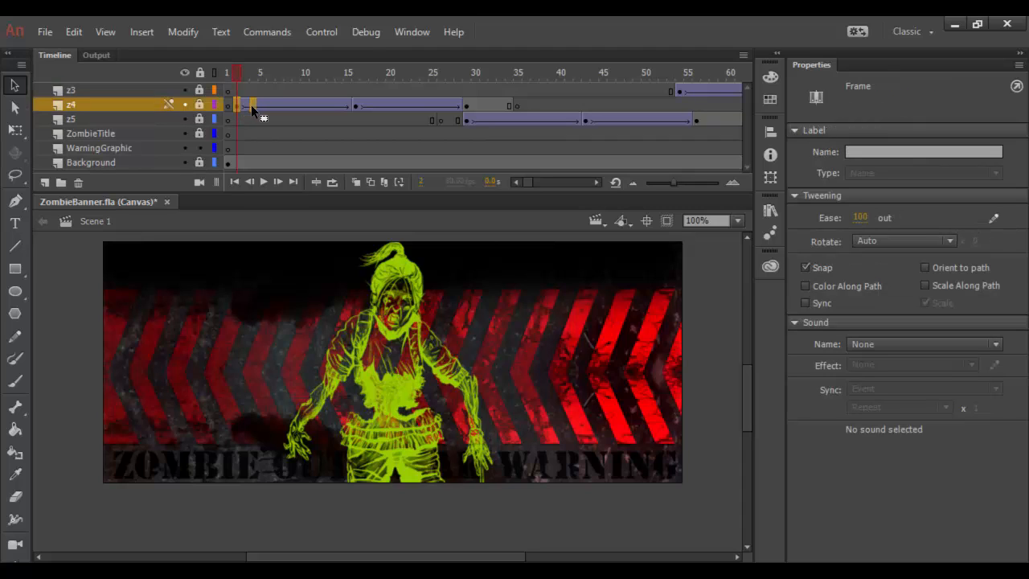
left_click_drag(251, 104, 253, 104)
left_click(236, 105)
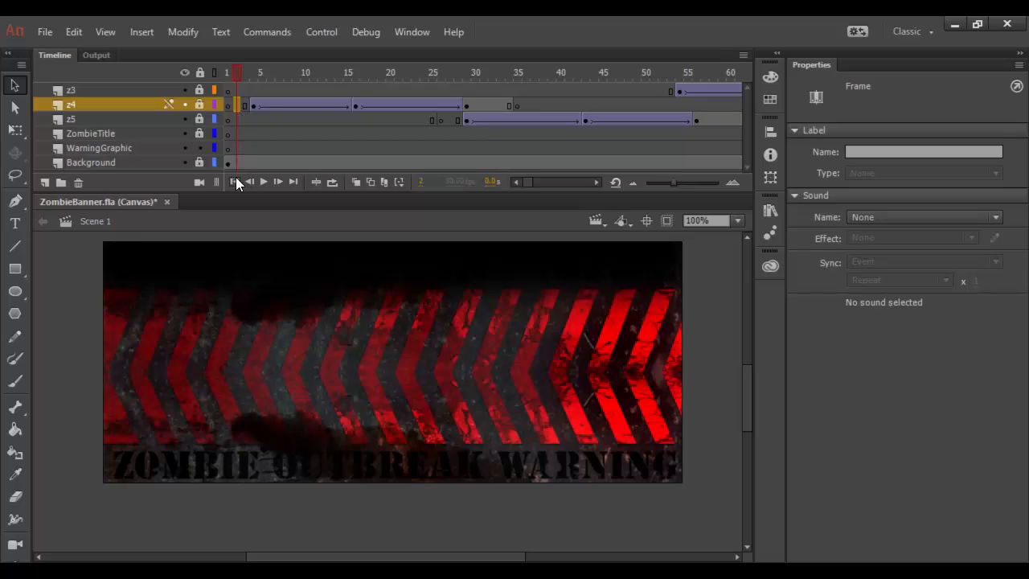
Insert frames at frame 2 across all layers, from z3 to Background, until the z4 animation starts at about frame 37.
left_click(238, 88)
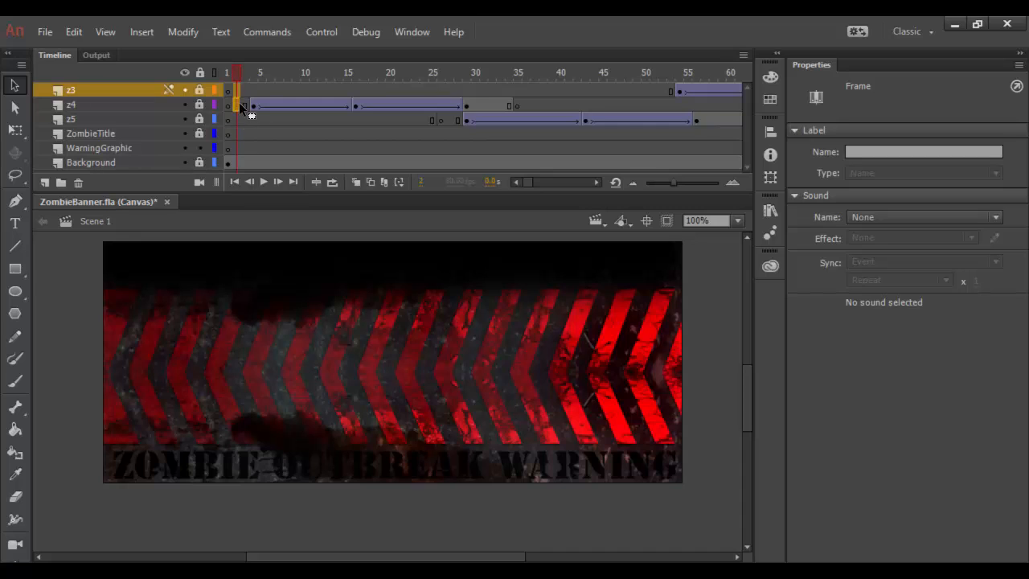
left_click(239, 102)
left_click(238, 89)
left_click(240, 165)
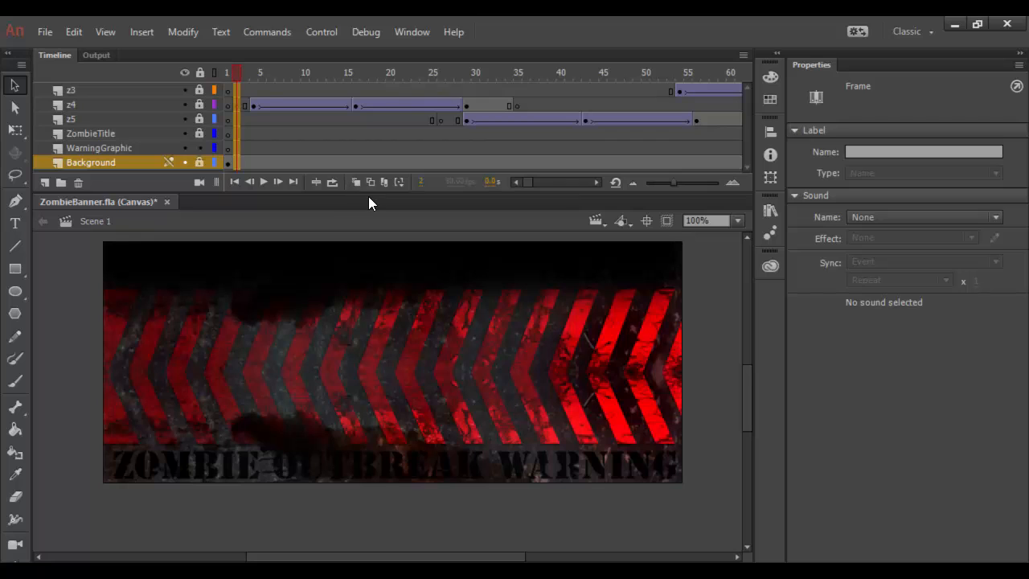
right_click(236, 147)
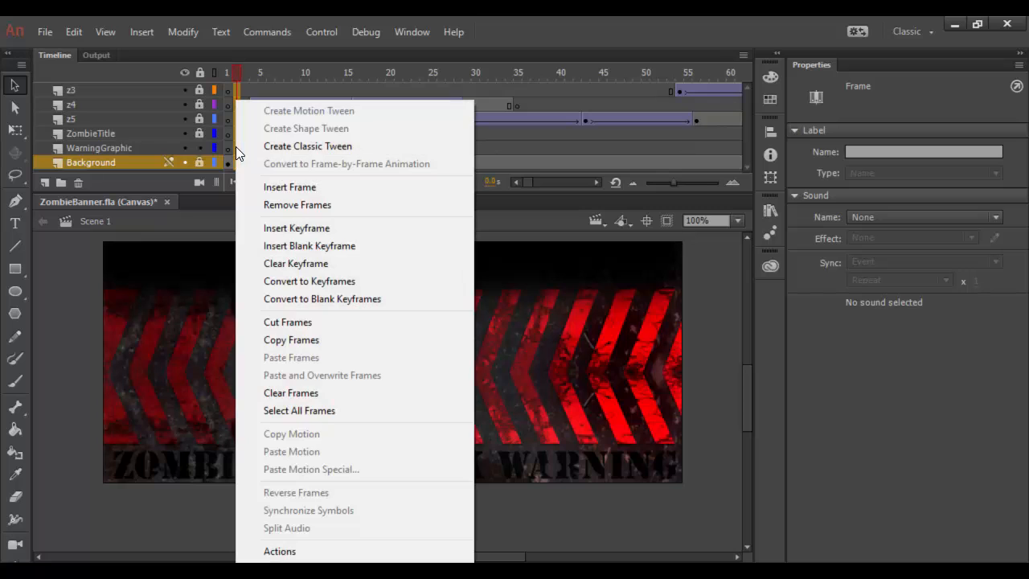
left_click(279, 187)
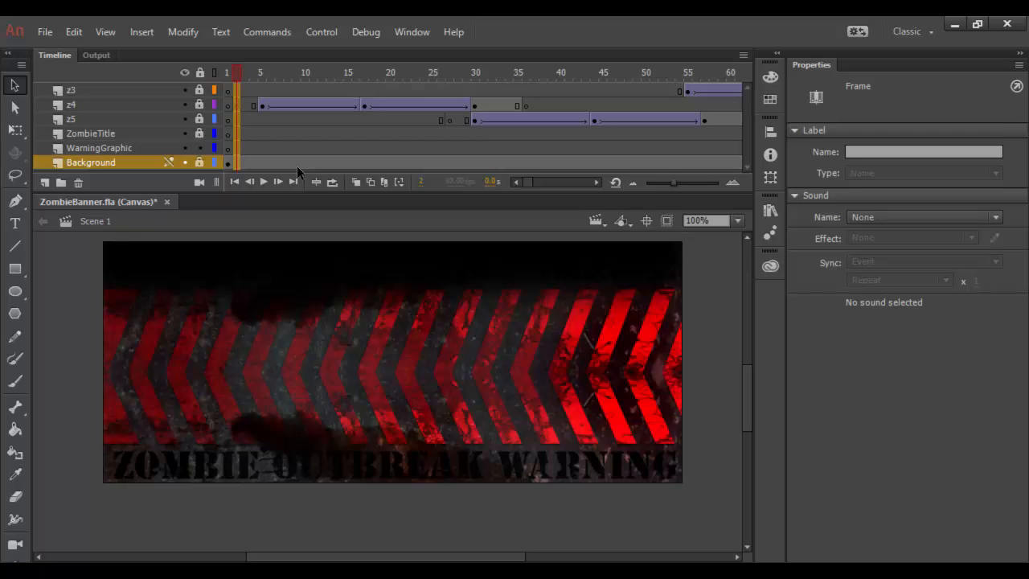
key("F5")
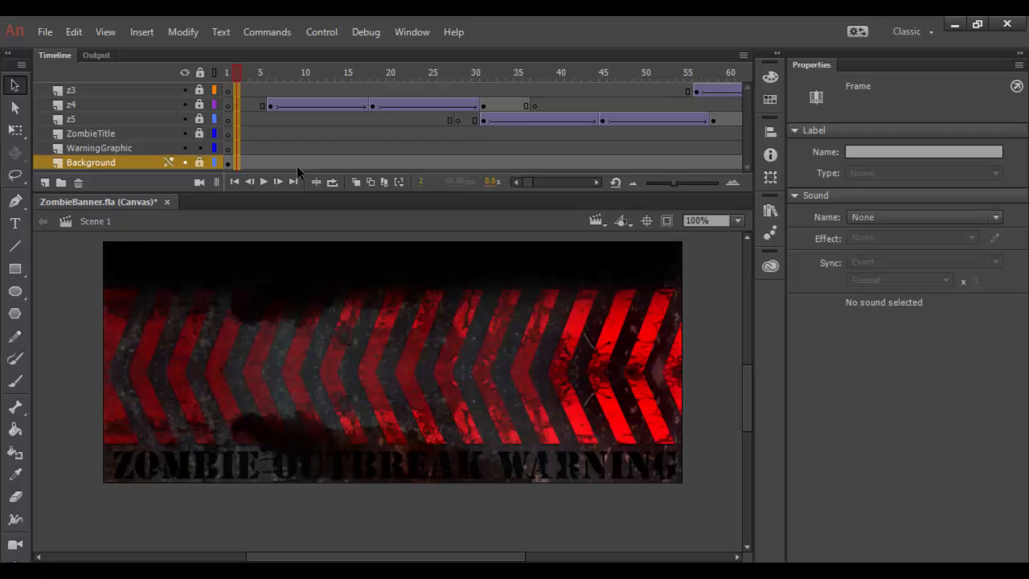
key("F5")
key("F5")
key("F5")
key("F5")
key("F5")
key("F5")
key("F5")
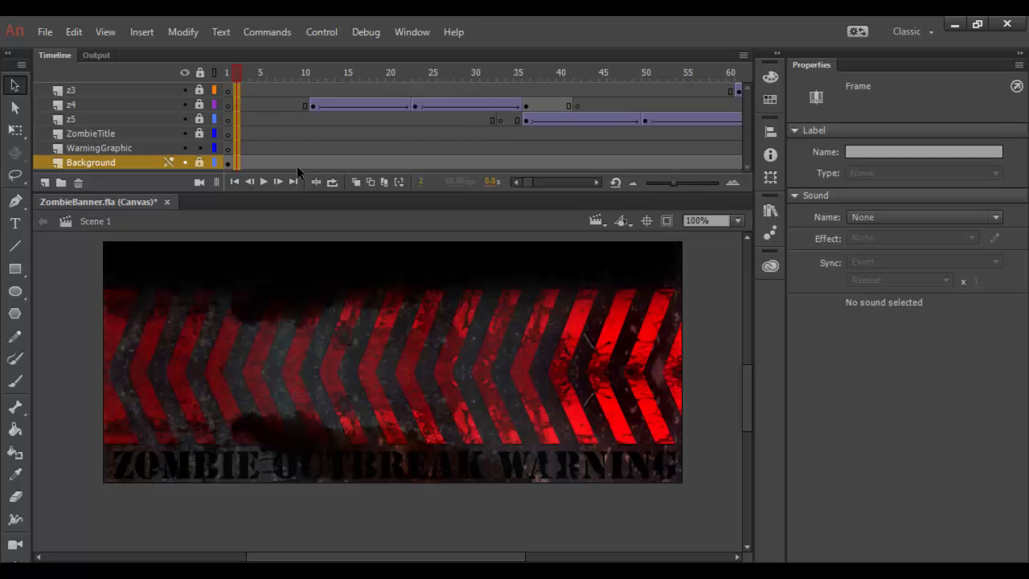
key("F5")
key("F5")
key("F5")
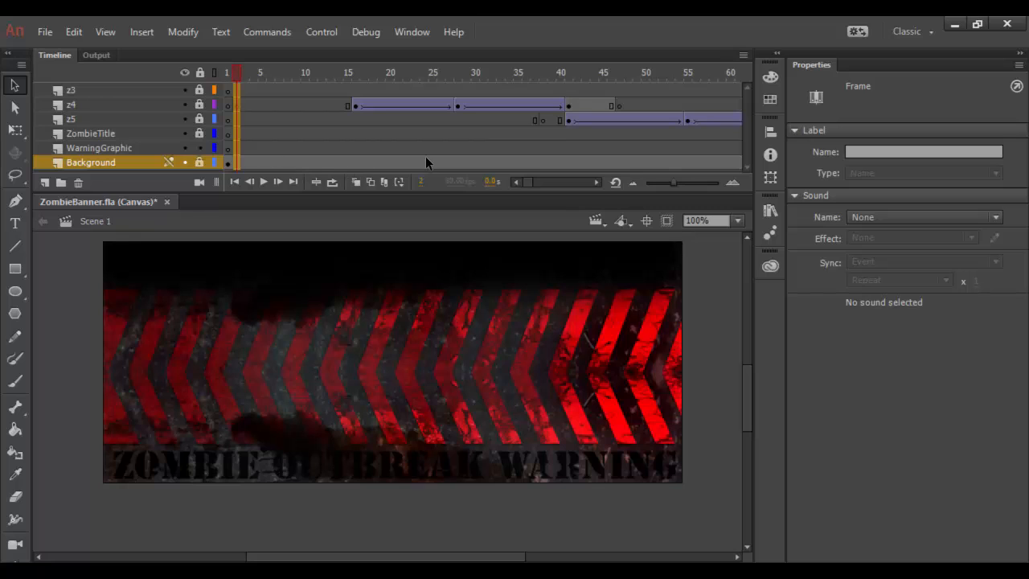
key("F5")
key("F5")
key("F5")
key("F5")
key("F5")
key("F5")
key("F5")
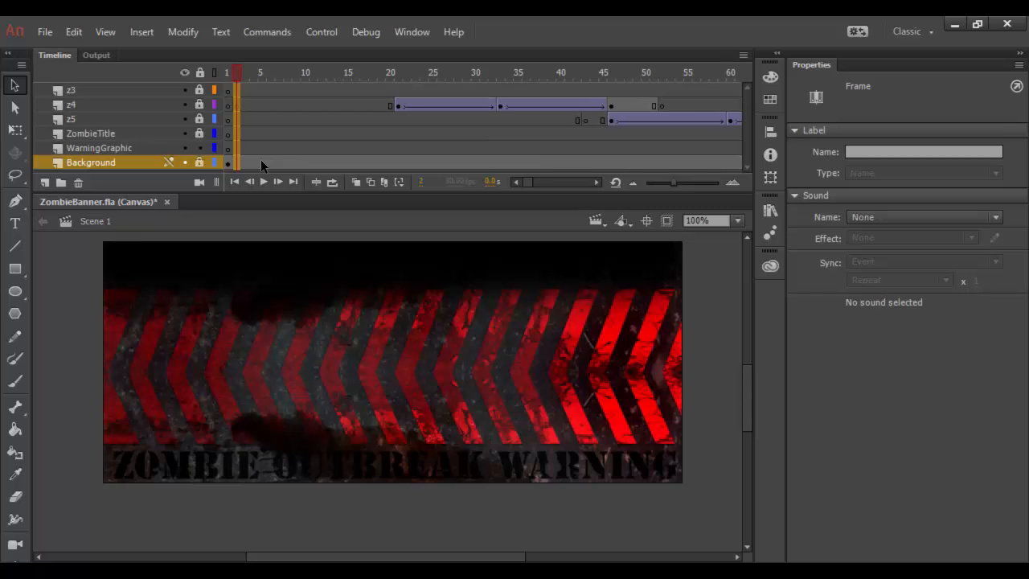
key("F5")
key("F5")
key("F5")
key("F5")
key("F5")
key("F5")
key("F5")
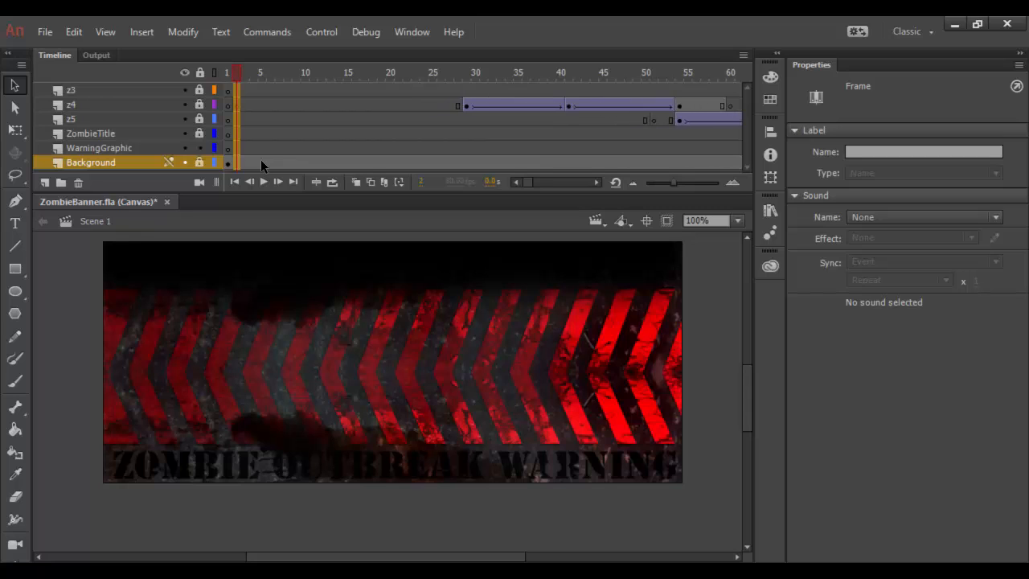
key("F5")
key("F5")
key("F5")
key("F5")
key("F5")
key("F5")
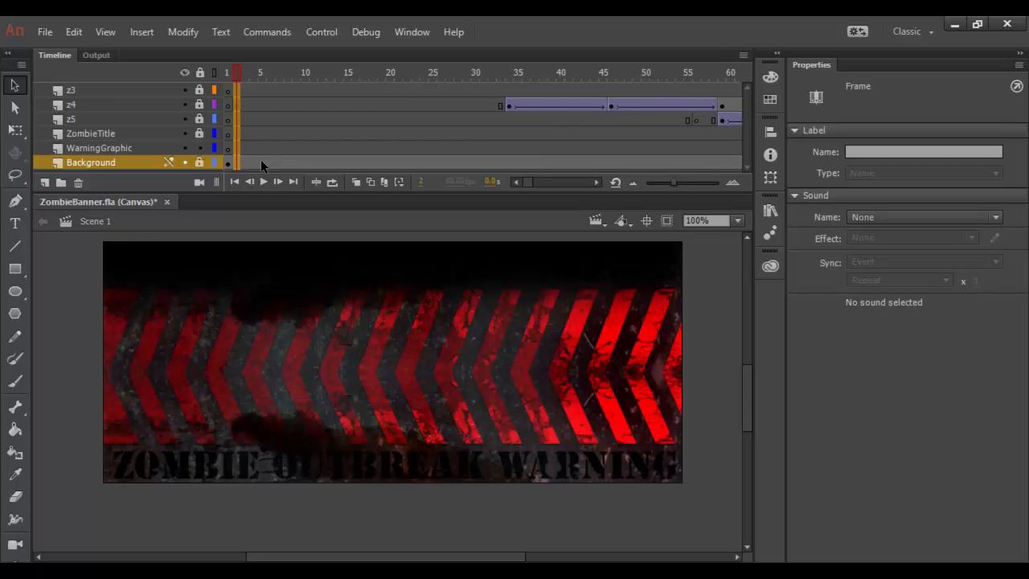
key("F5")
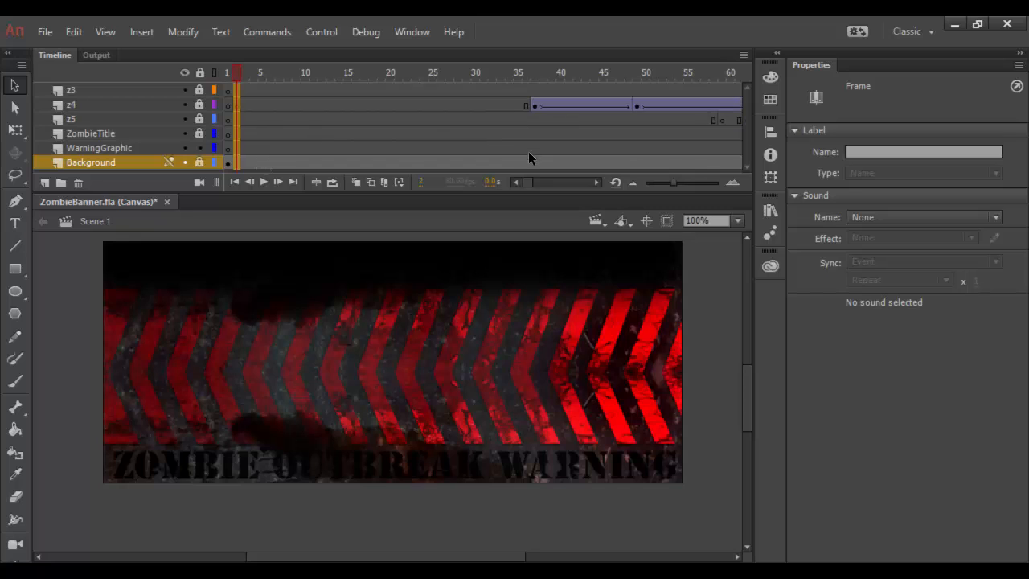
Add a new layer directly above Background and import blade.png from the images folder onto its stage at frame 1.
left_click_drag(241, 70, 206, 73)
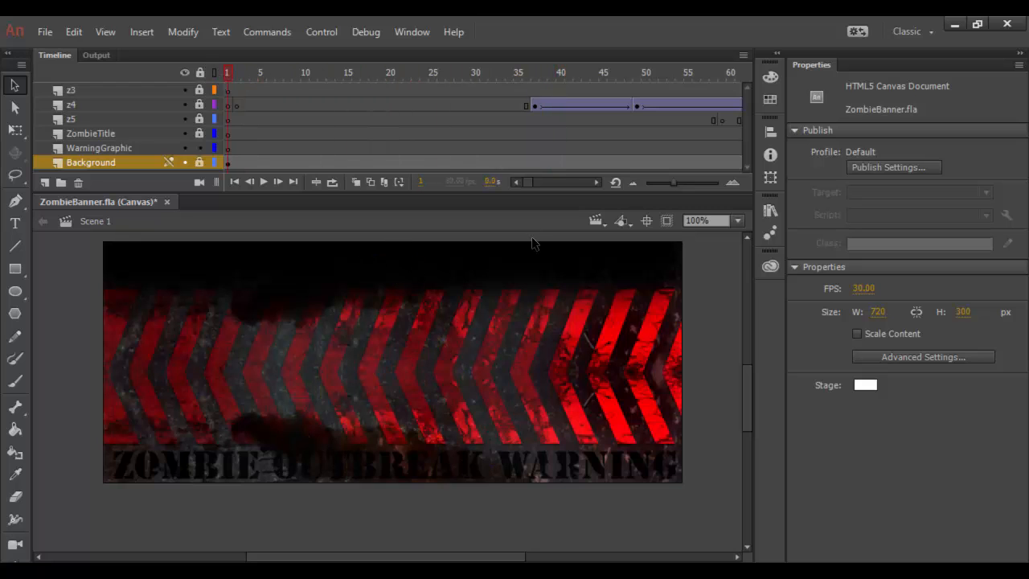
left_click(43, 182)
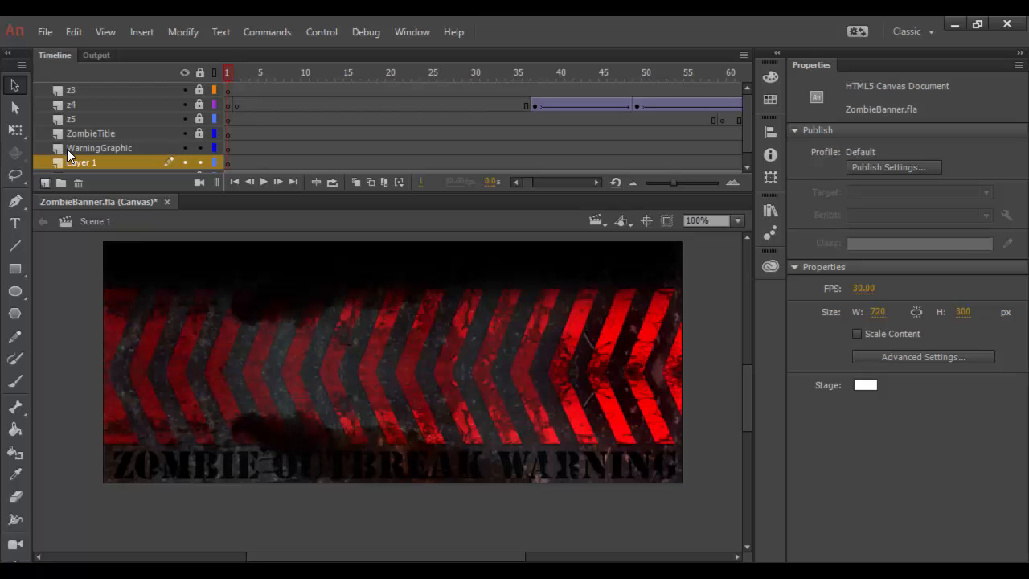
left_click(46, 32)
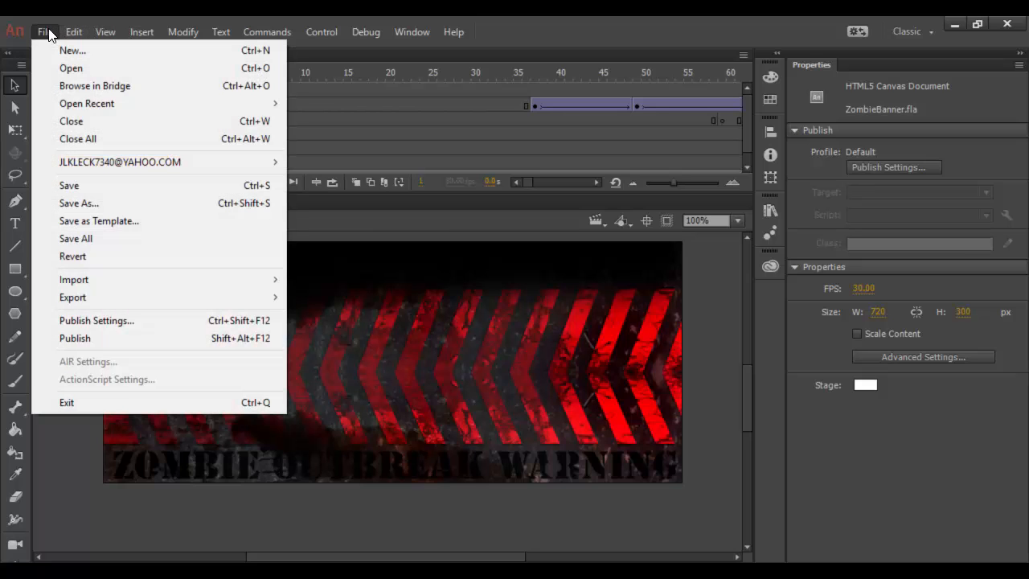
mouse_move(76, 282)
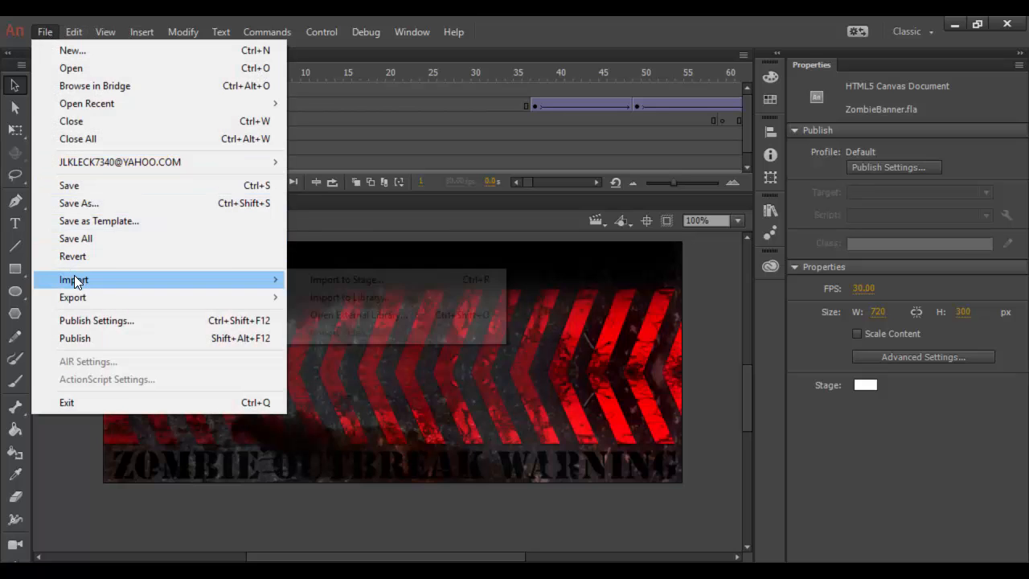
left_click(316, 279)
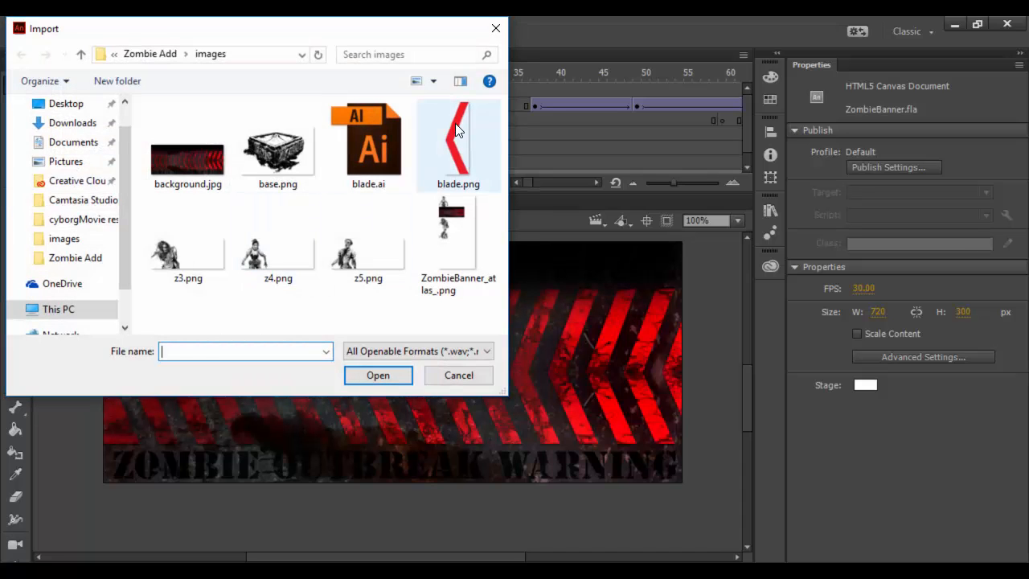
left_click(455, 128)
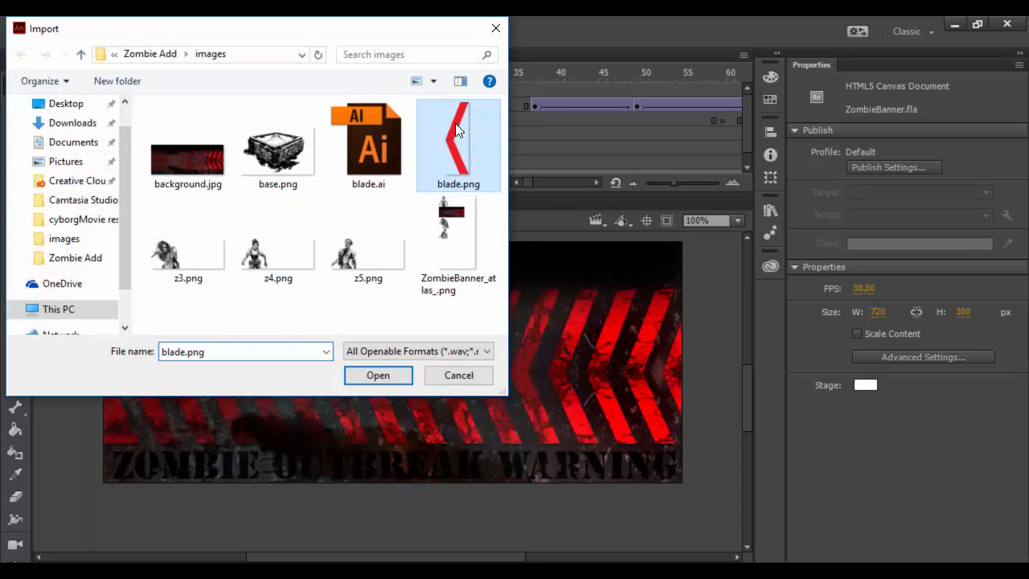
left_click(378, 375)
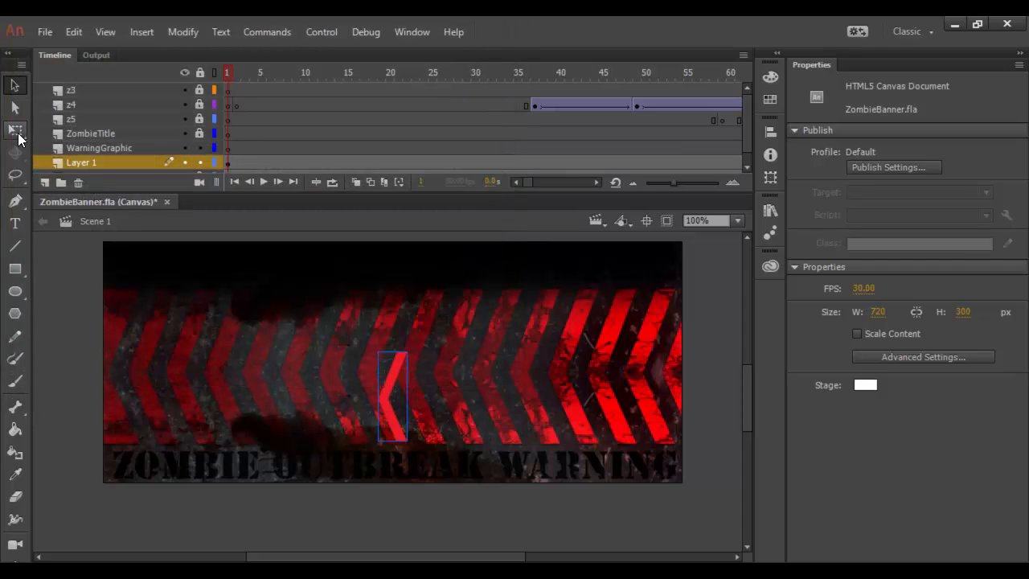
Enlarge the blade image with Free Transform so it covers the full height and width of the background chevron right of the stage's centre.
left_click(17, 131)
left_click(393, 386)
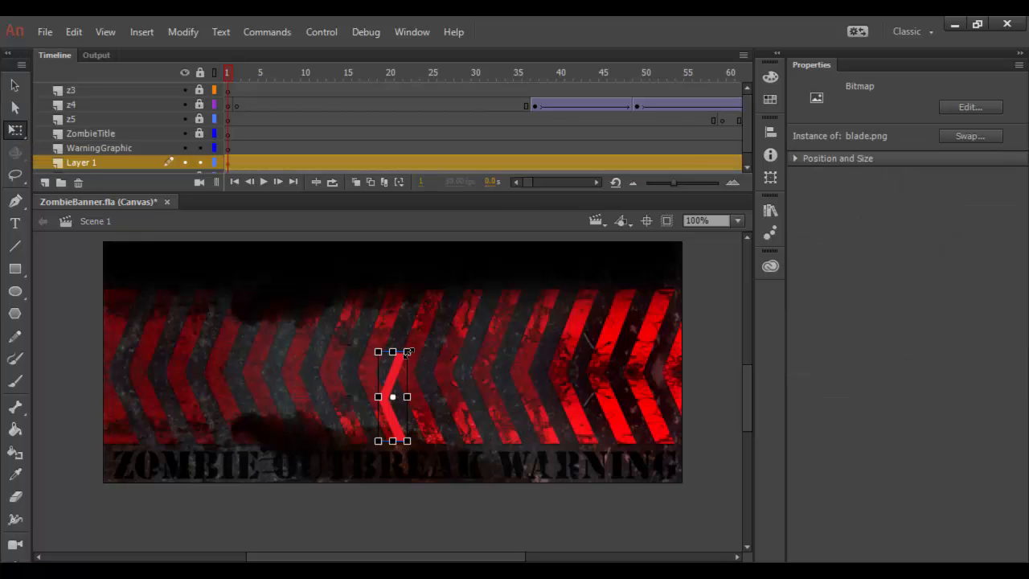
left_click_drag(407, 352, 444, 318)
left_click_drag(393, 360, 420, 329)
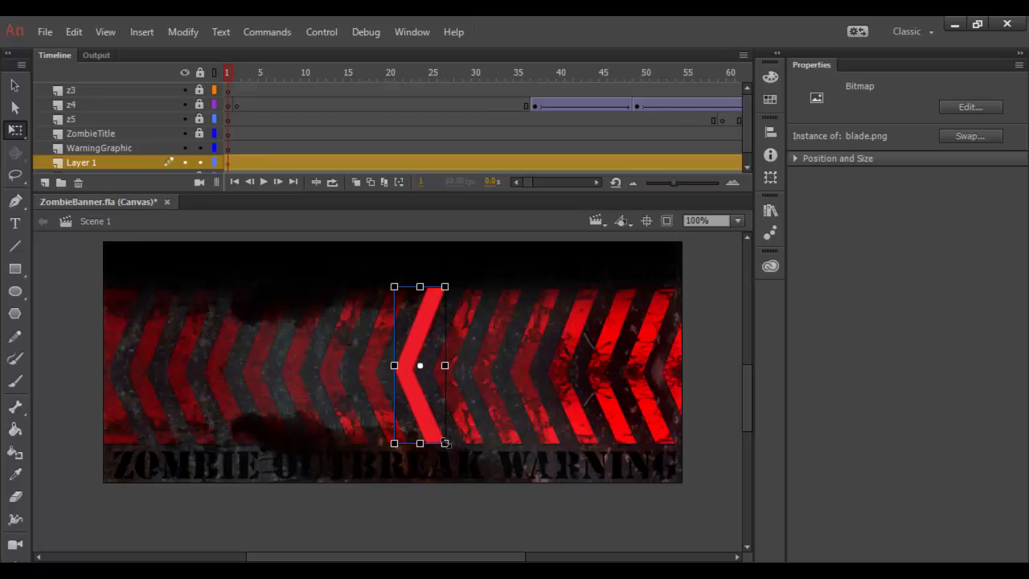
Play the timeline to its end and hide the z3, z4, z5, ZombieTitle and WarningGraphic layers.
key("Return")
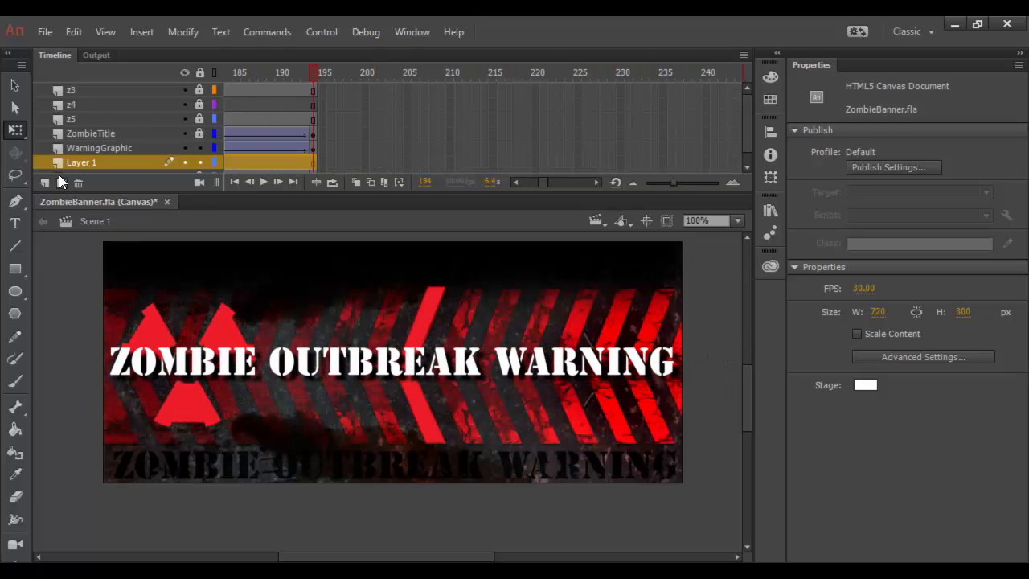
left_click(183, 90)
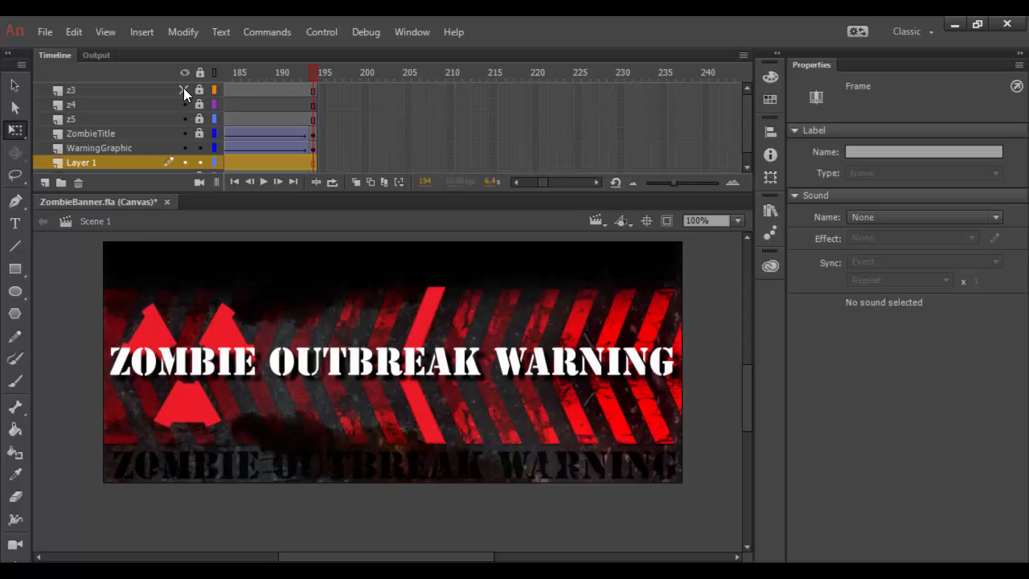
left_click(184, 133)
left_click(183, 148)
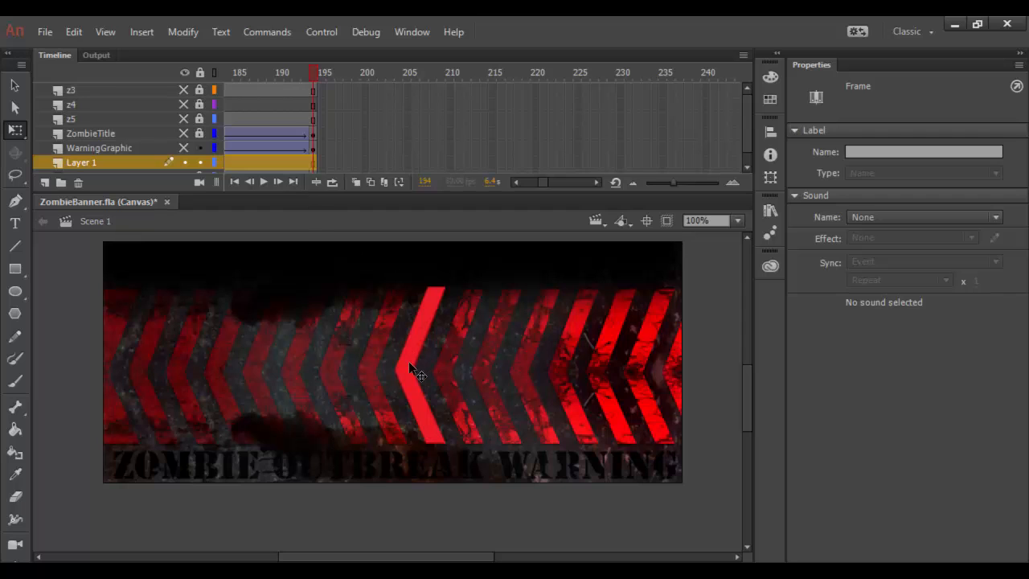
Convert the blade image into a Movie Clip symbol named Arrow, keeping it over its background chevron.
left_click_drag(414, 353, 215, 341)
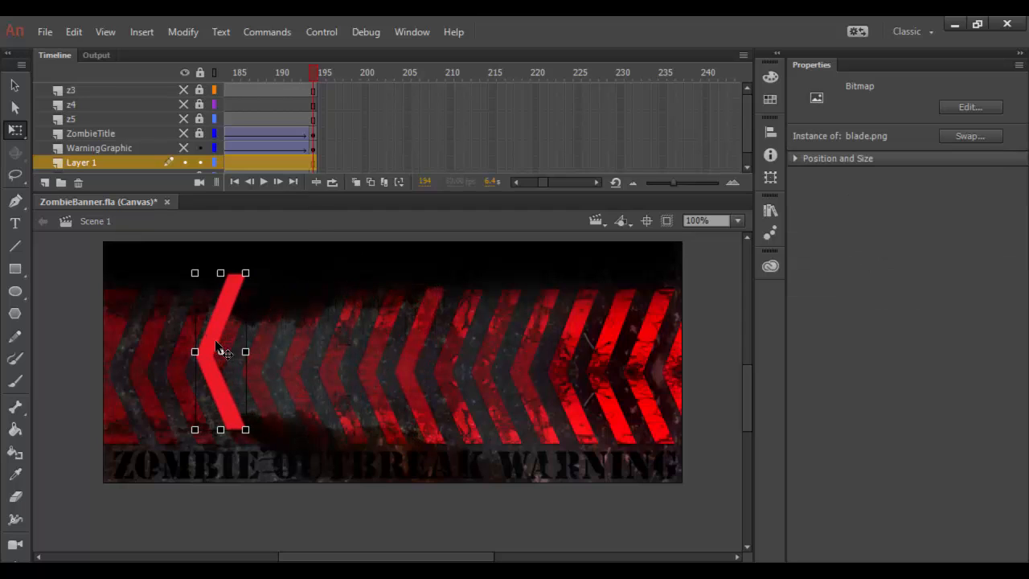
key("ctrl+z")
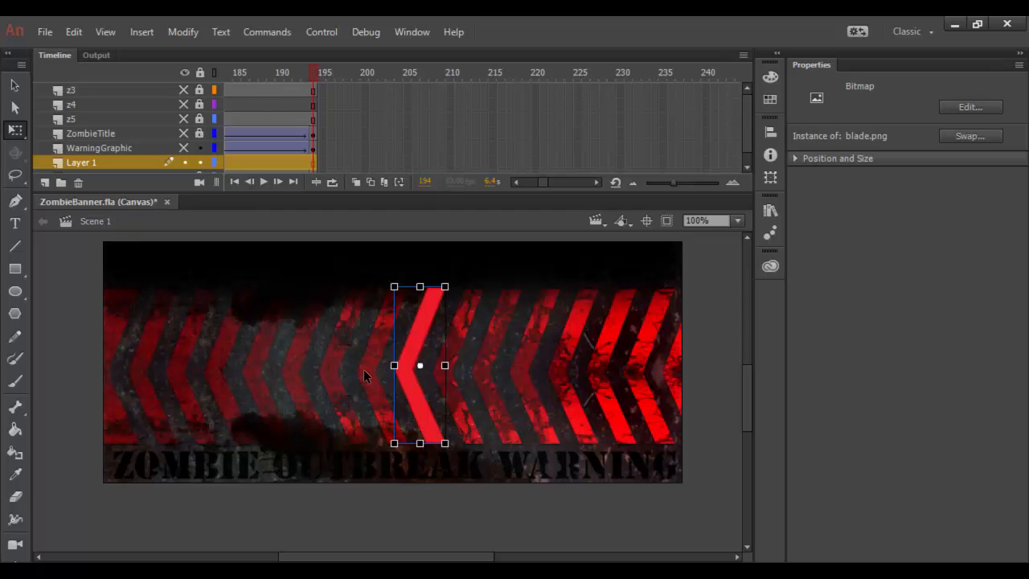
key("ctrl+minus")
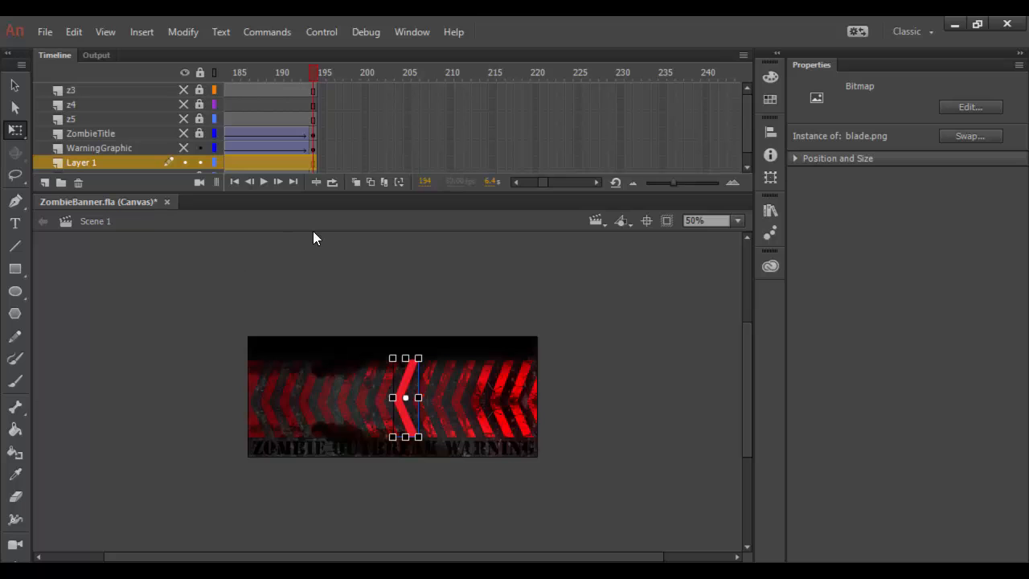
left_click(193, 36)
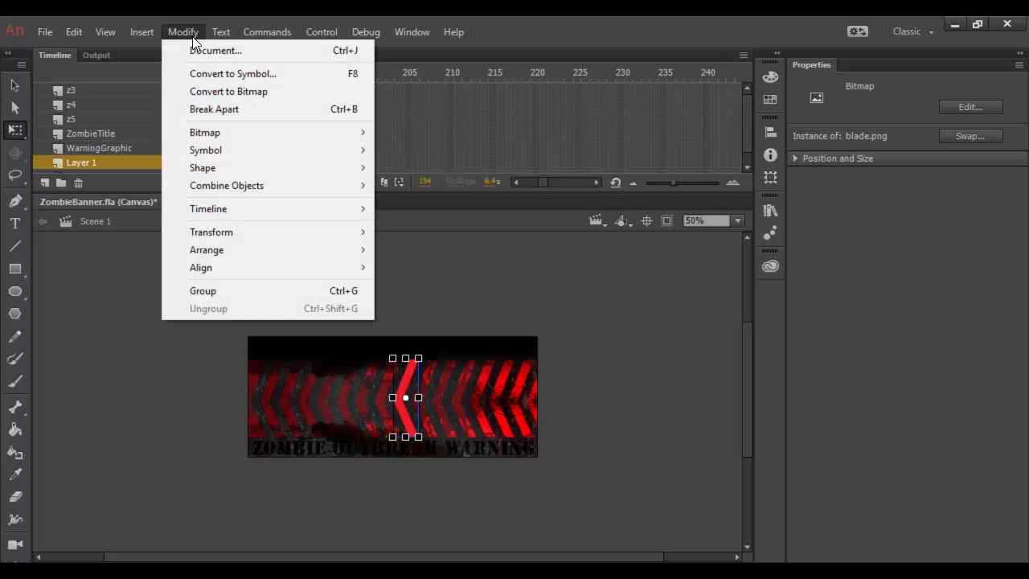
left_click(206, 72)
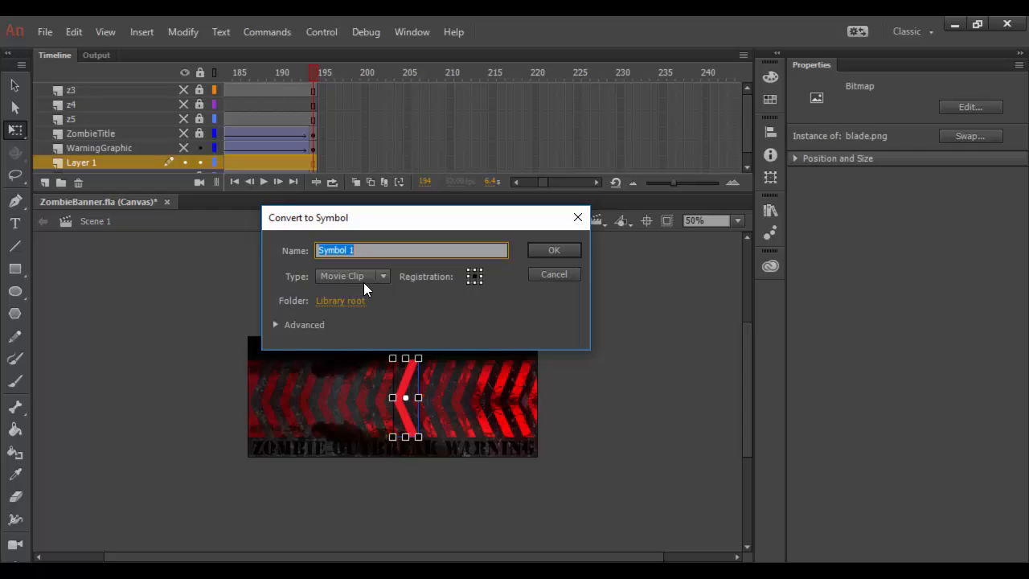
type("Arrow")
left_click(572, 253)
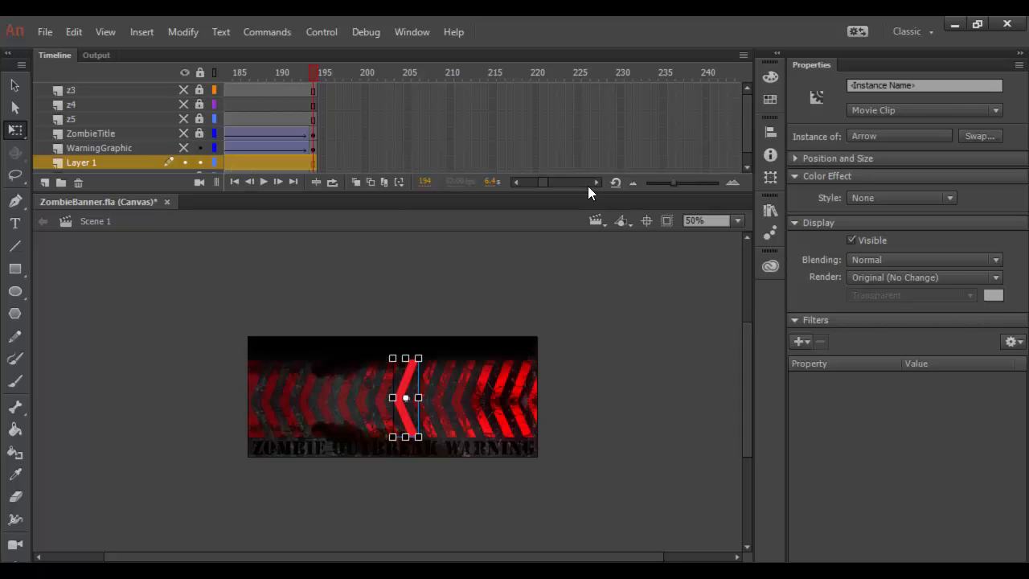
At frame 1 of Layer 1, move the Arrow instance off the stage, just beyond its right edge at the same height.
left_click_drag(538, 182, 520, 182)
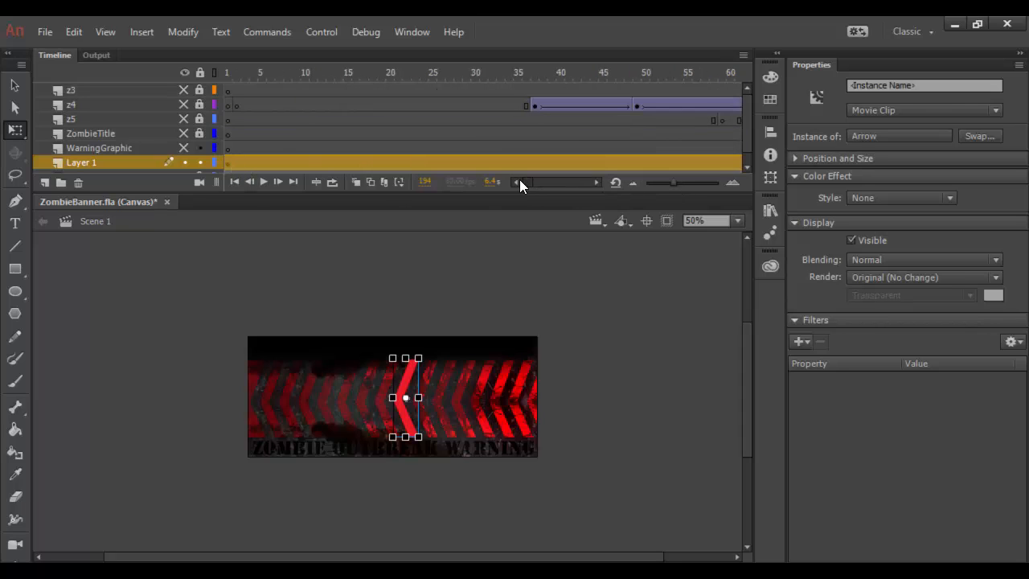
left_click(228, 163)
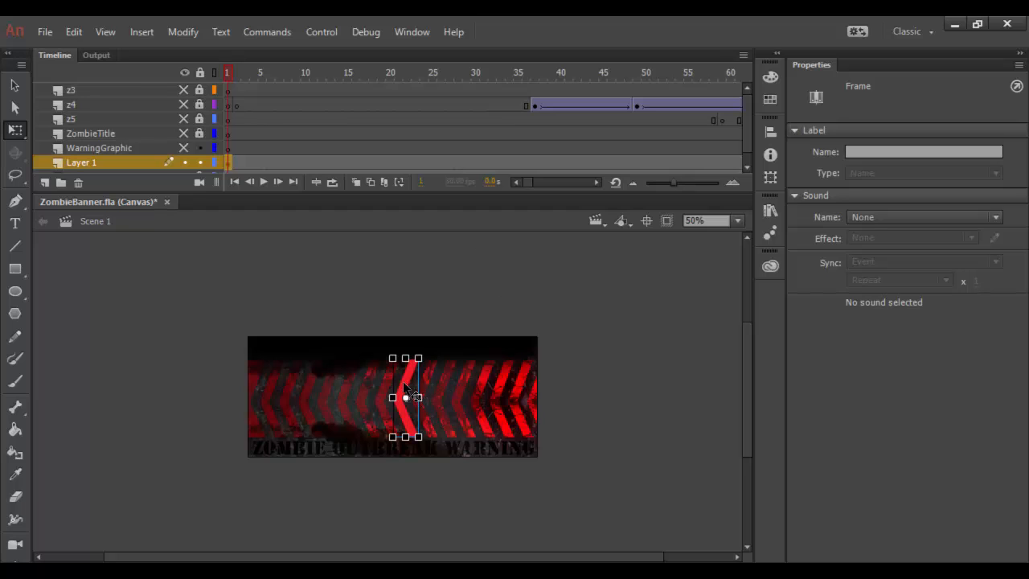
left_click_drag(404, 385, 578, 377)
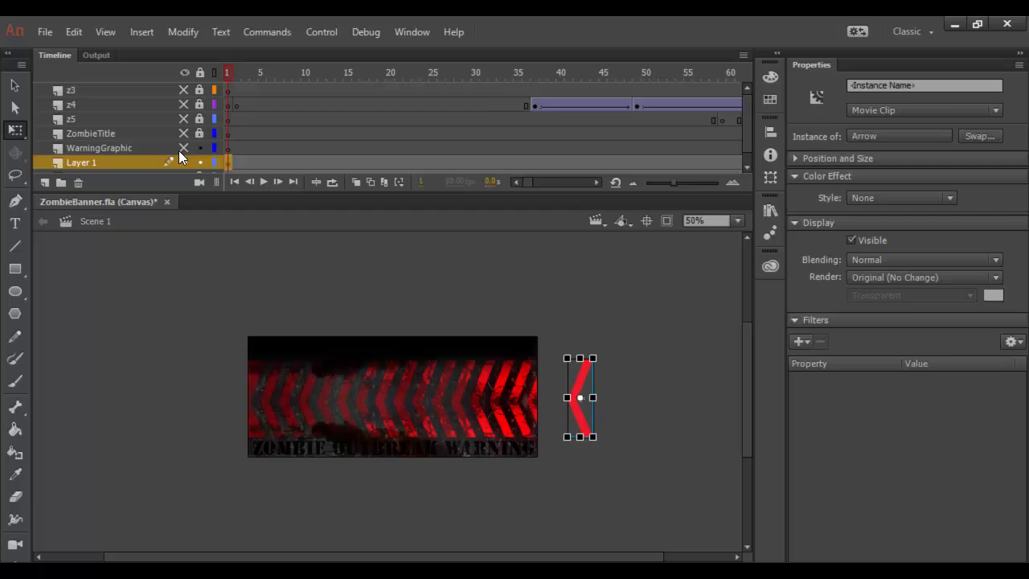
Insert a keyframe at frame 12 of Layer 1 and move the arrow there onto the first full chevron near the stage's left edge.
left_click(323, 162)
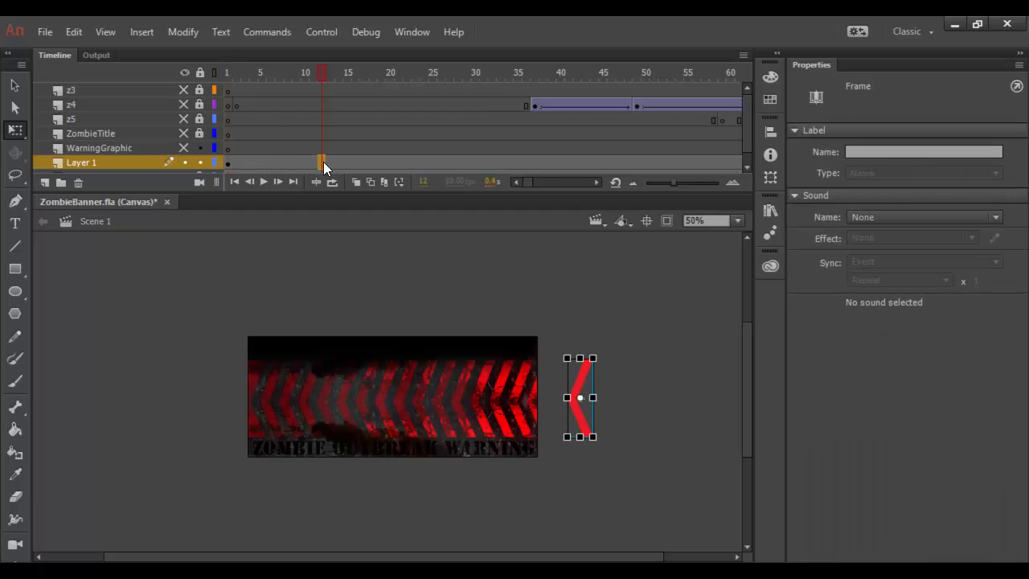
right_click(324, 165)
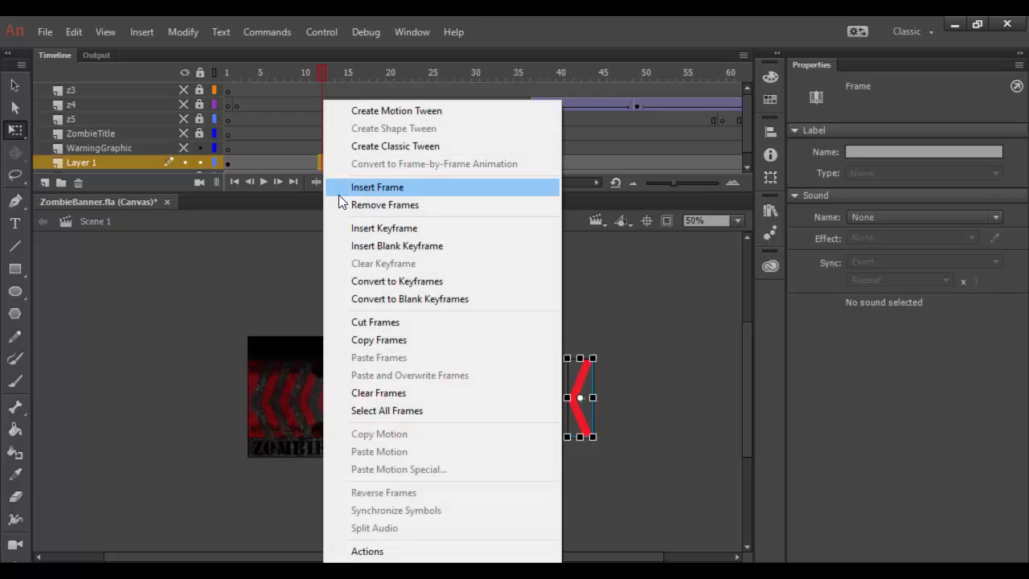
left_click(343, 228)
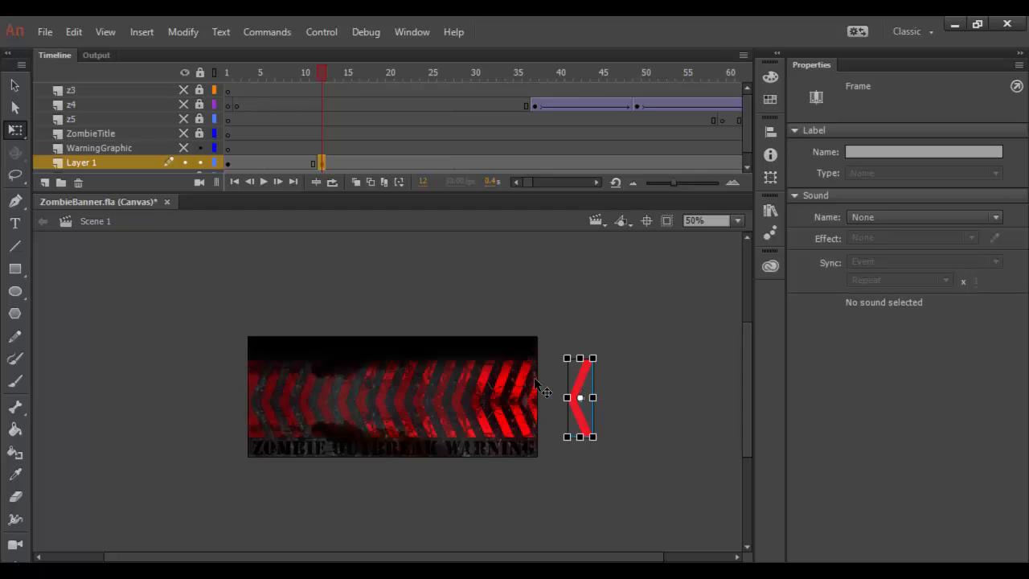
left_click_drag(579, 377, 273, 373)
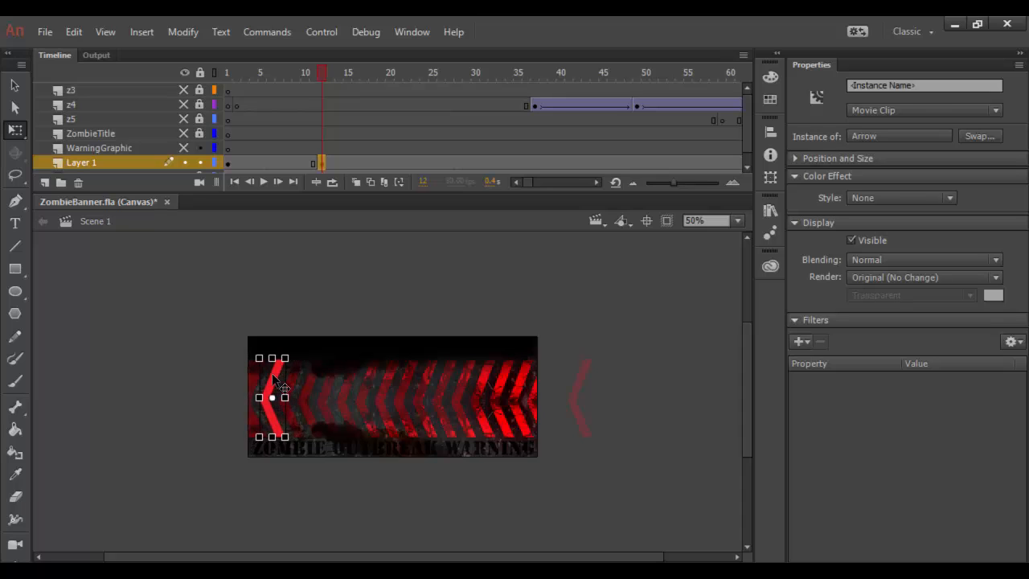
Create a classic tween between frames 1 and 12 of Layer 1 and preview the arrow's motion.
left_click(230, 164)
left_click(321, 164)
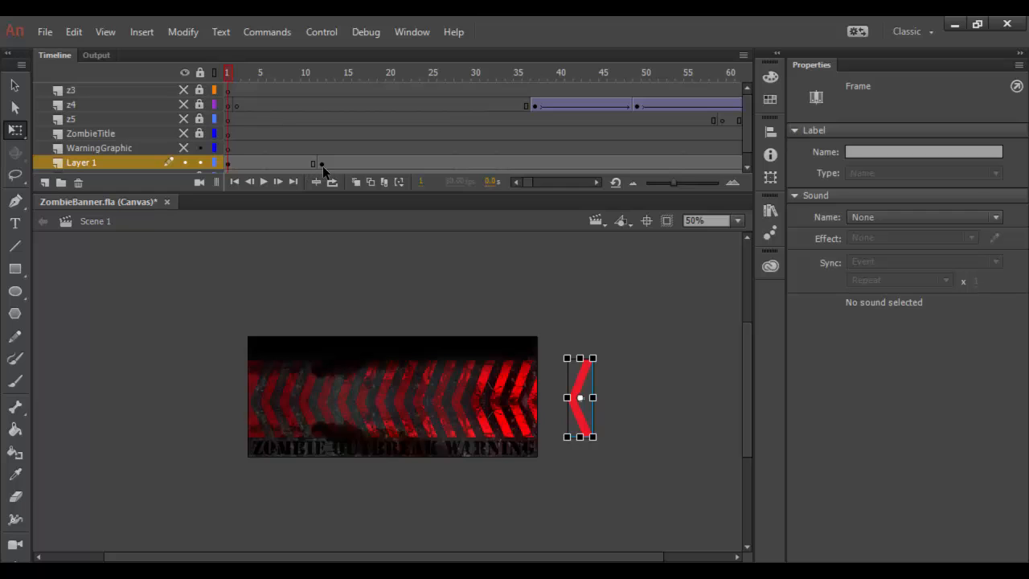
left_click(281, 164)
right_click(282, 167)
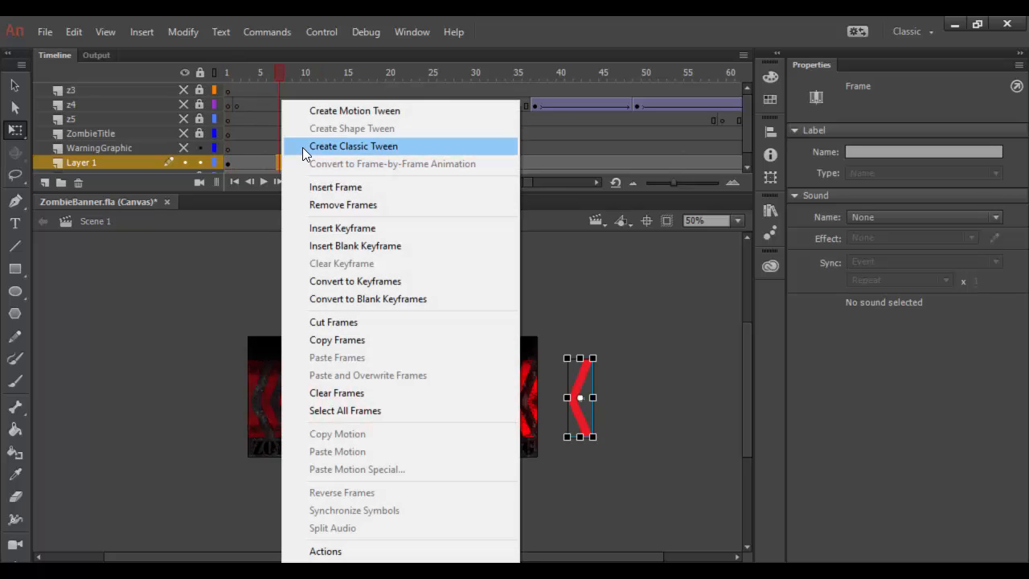
left_click(306, 147)
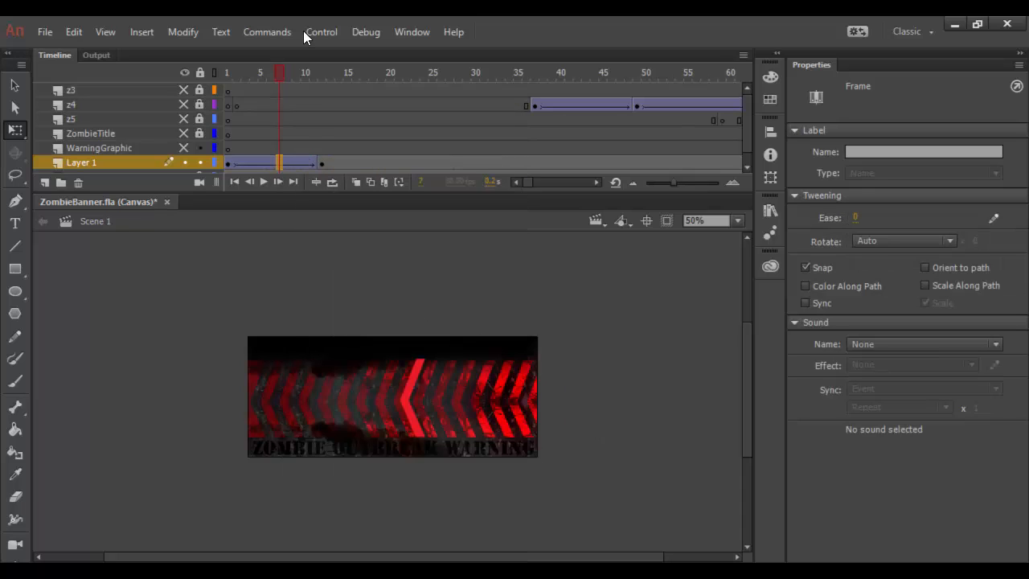
key("Return")
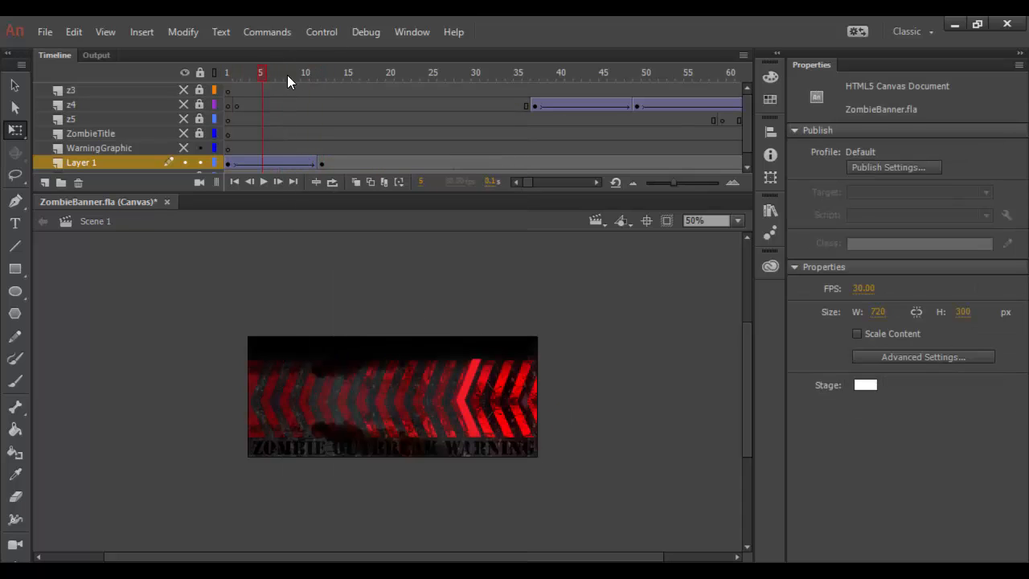
left_click_drag(240, 73, 319, 77)
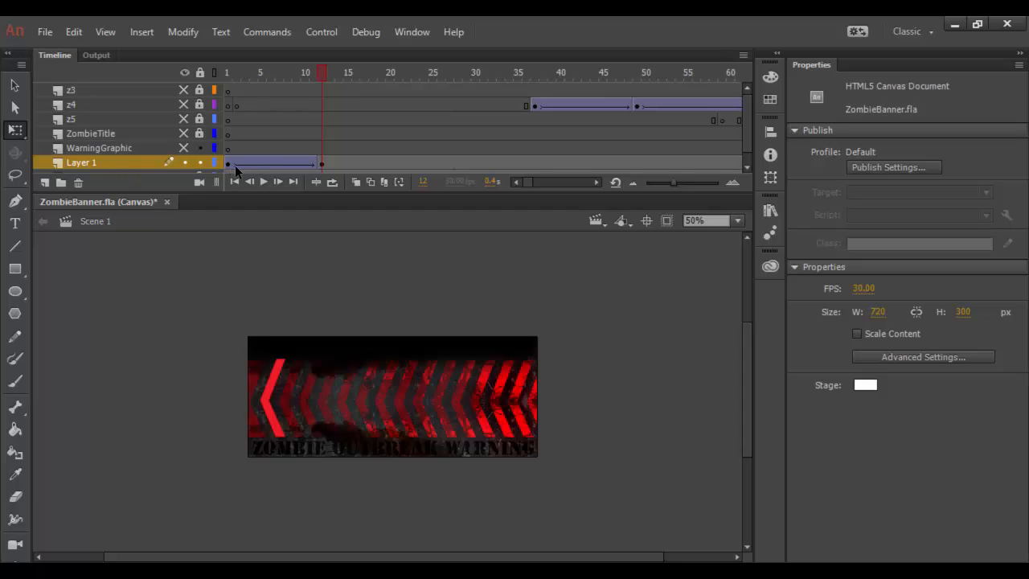
Duplicate Layer 1 with its arrow tween.
right_click(126, 161)
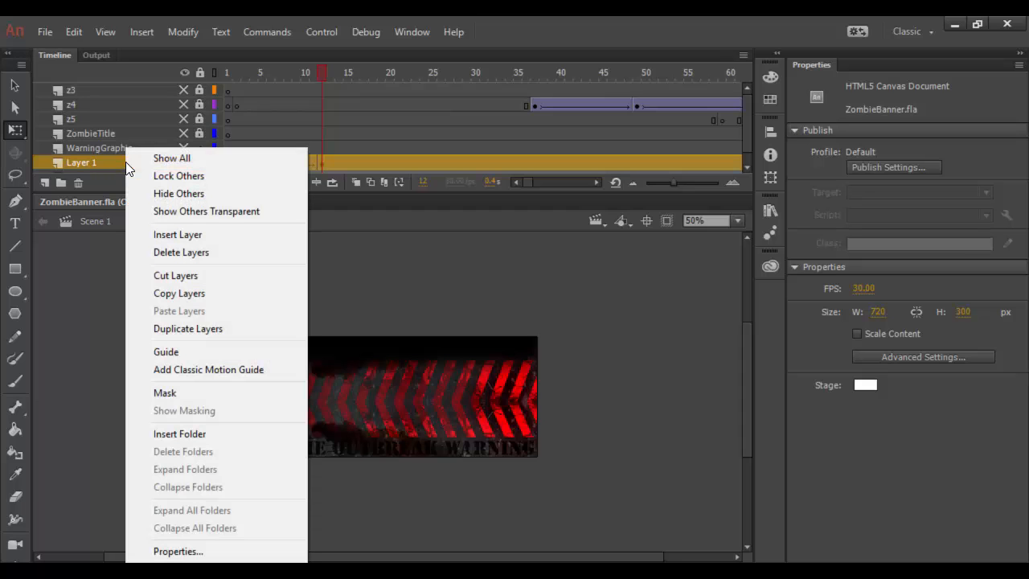
left_click(166, 328)
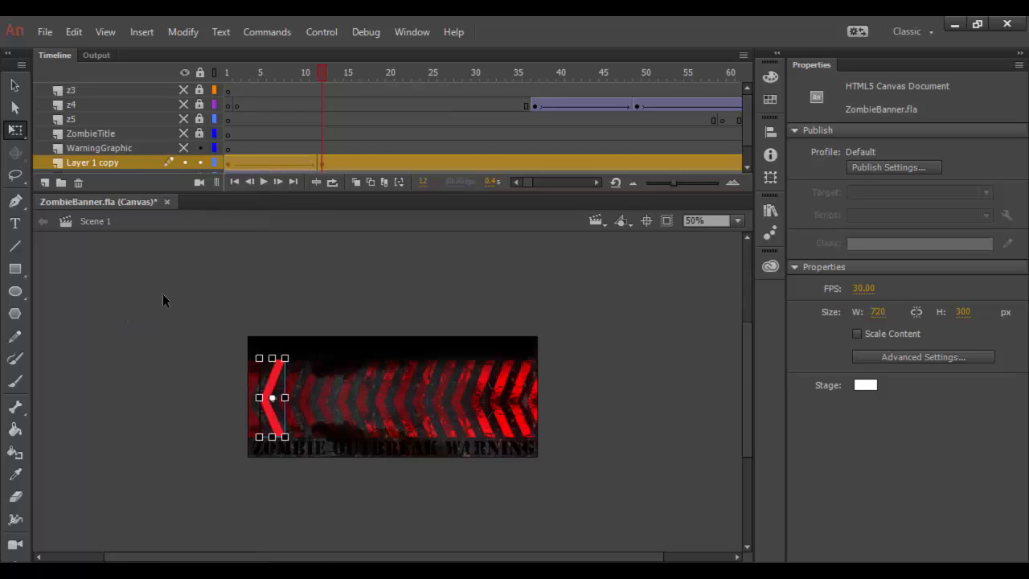
scroll(144, 164, "down", 1)
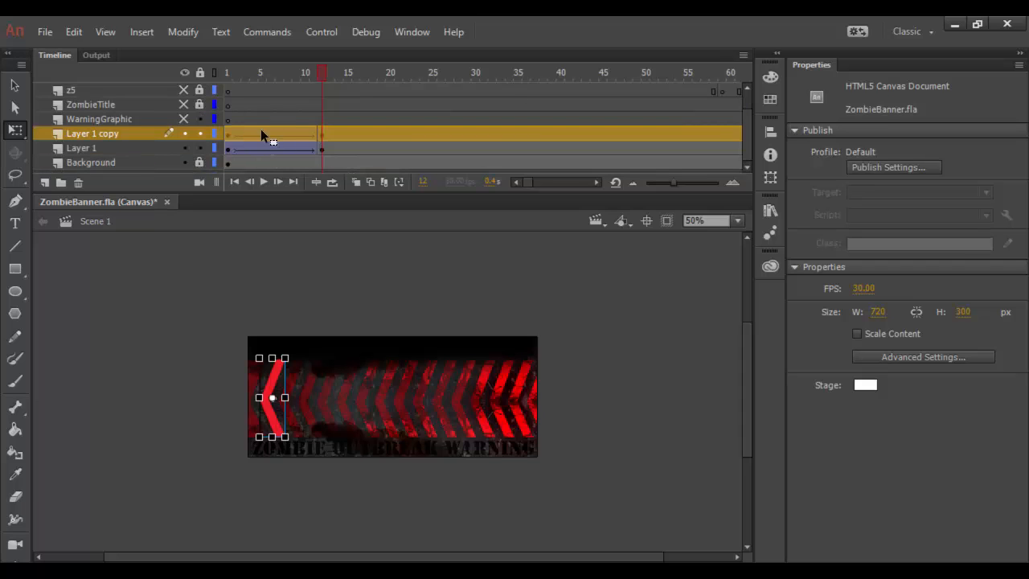
mouse_move(315, 73)
left_mouse_down()
mouse_move(292, 70)
mouse_move(337, 73)
mouse_move(213, 78)
mouse_move(330, 77)
left_mouse_up()
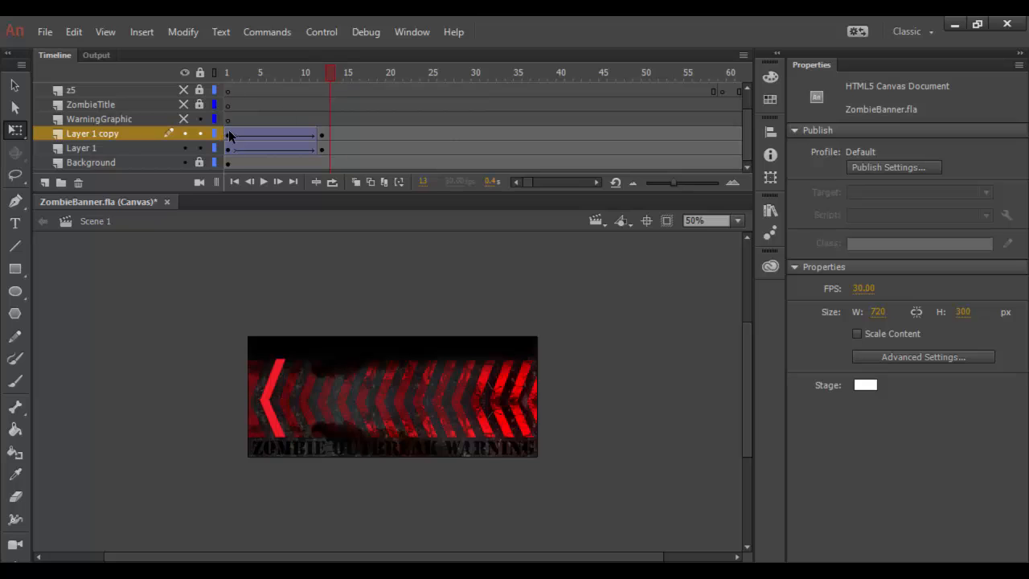
Shift the tween on Layer 1 copy to run from frame 12 to 23 and scrub through the motion to check it.
left_click(239, 135)
left_click(231, 134)
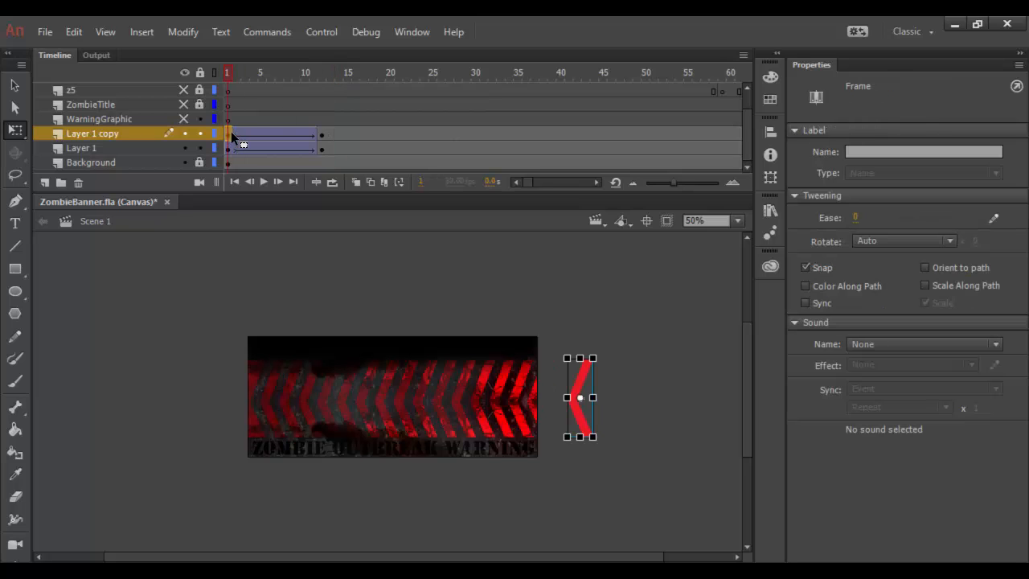
left_click(321, 135, "shift")
left_click_drag(283, 138, 370, 139)
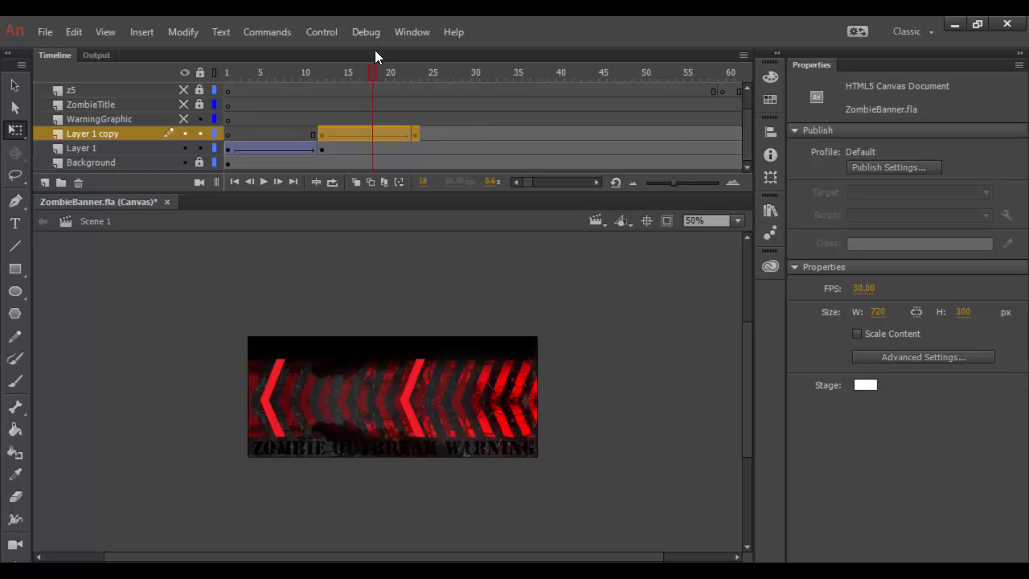
left_click_drag(371, 71, 414, 77)
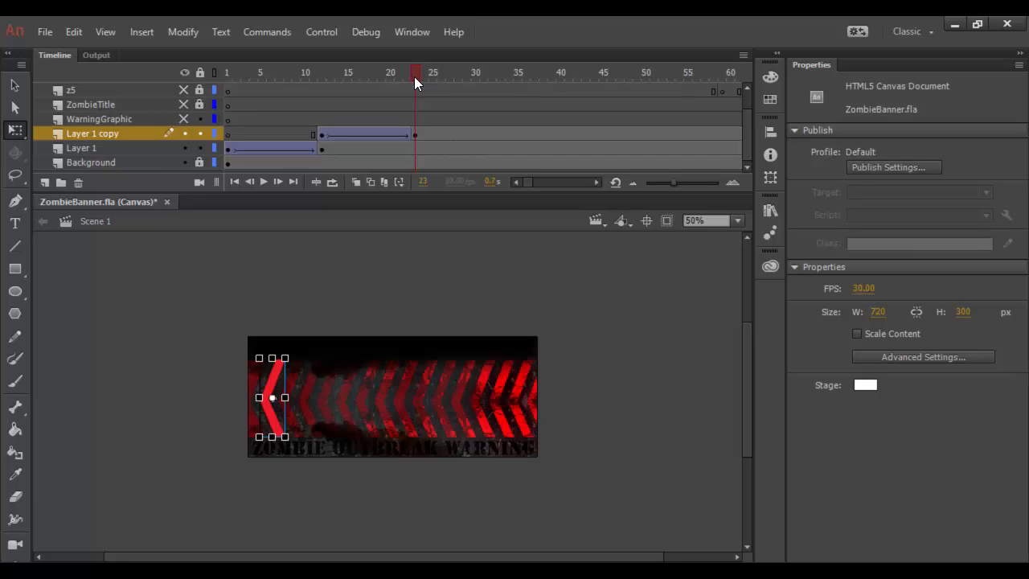
left_click_drag(414, 76, 215, 82)
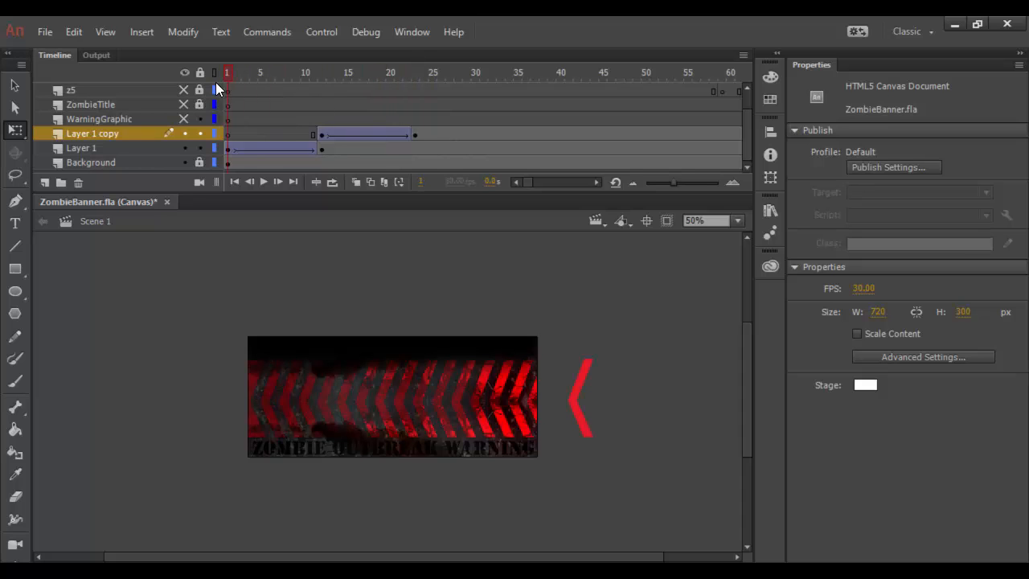
Duplicate Layer 1 copy and shift the duplicate's tween to run from frame 23 to 34.
right_click(87, 131)
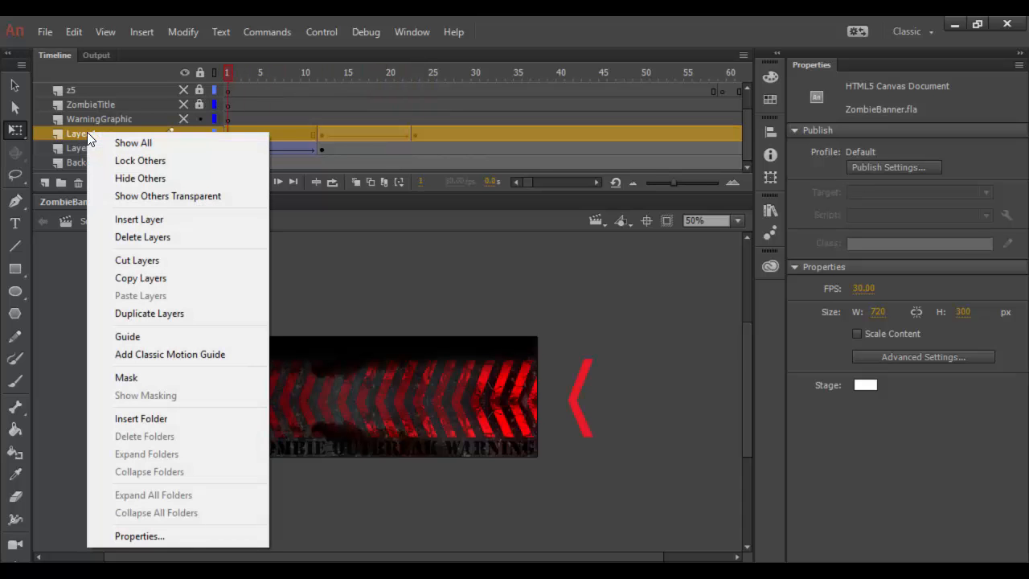
left_click(144, 307)
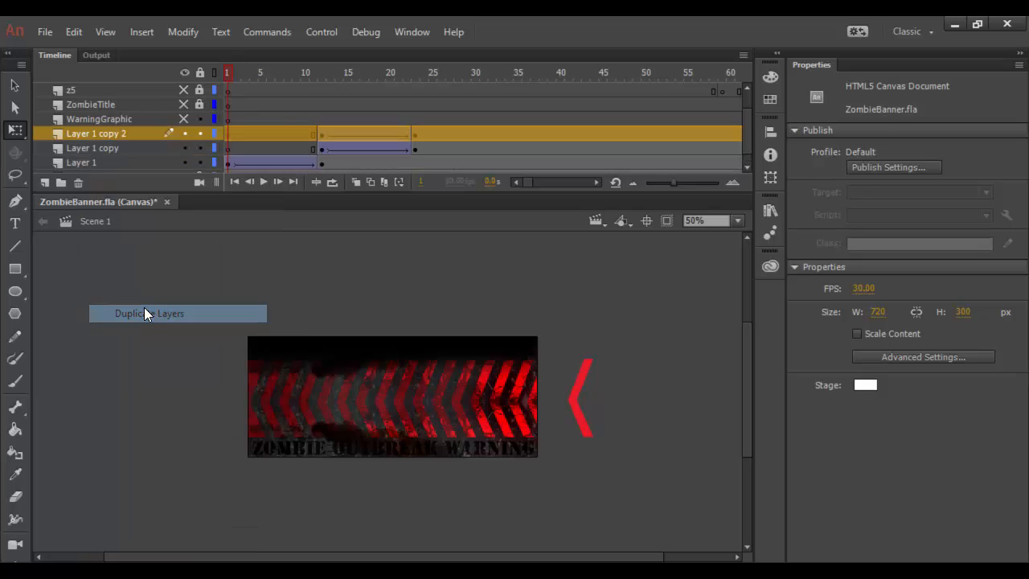
left_click(321, 133)
left_click(417, 133)
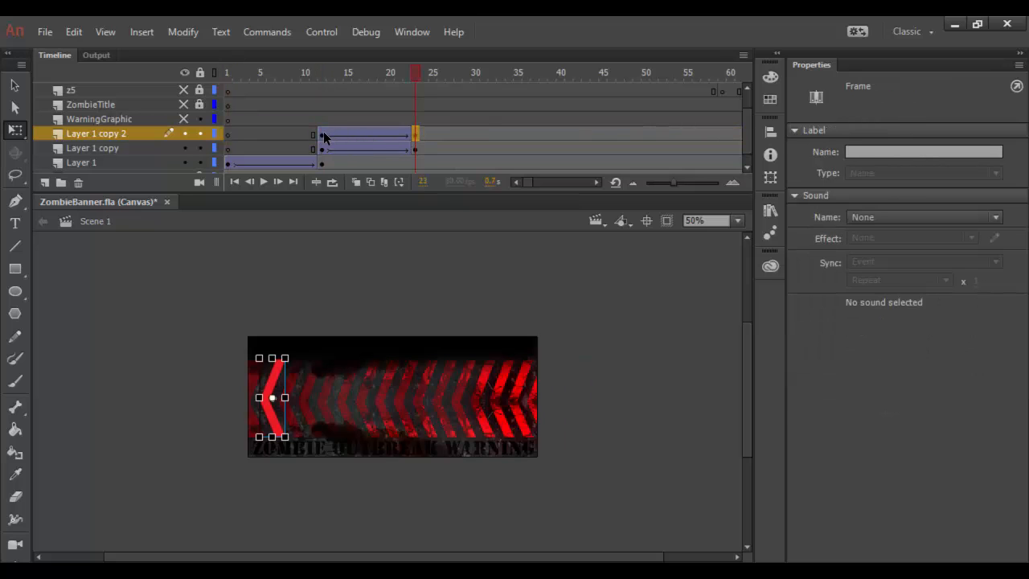
left_click(321, 133)
left_click(415, 134, "shift")
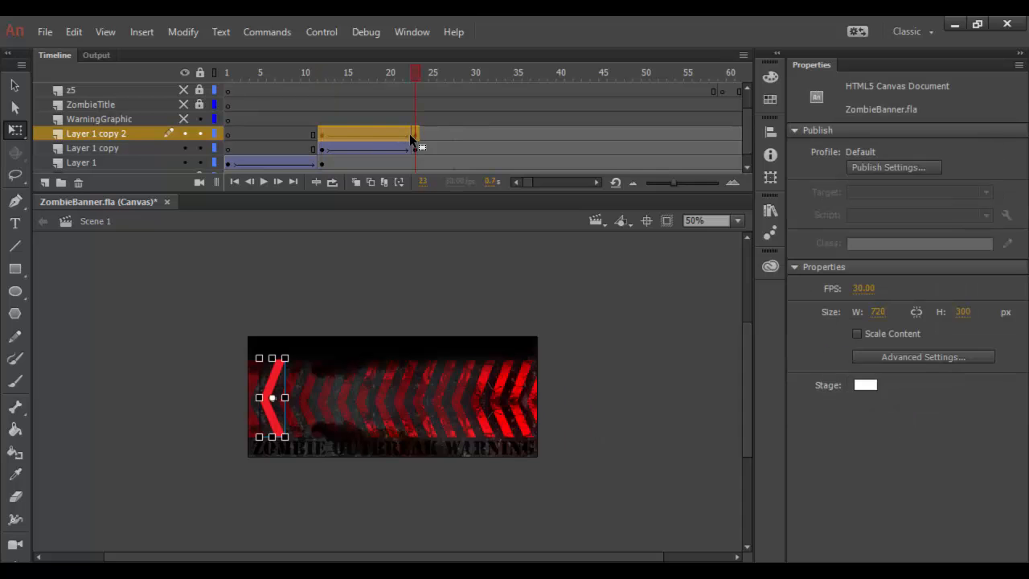
left_click_drag(355, 134, 452, 137)
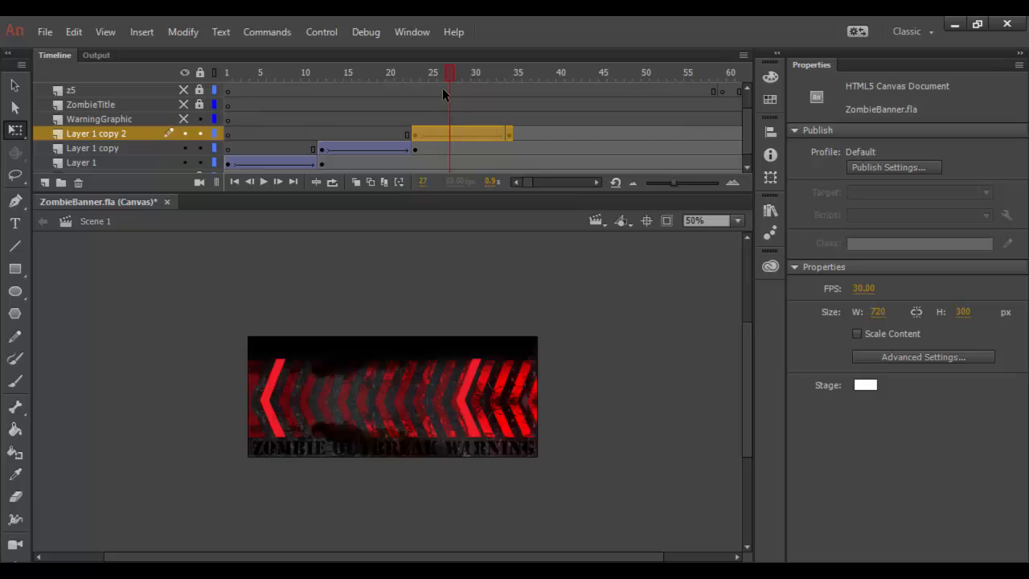
left_click_drag(448, 74, 507, 84)
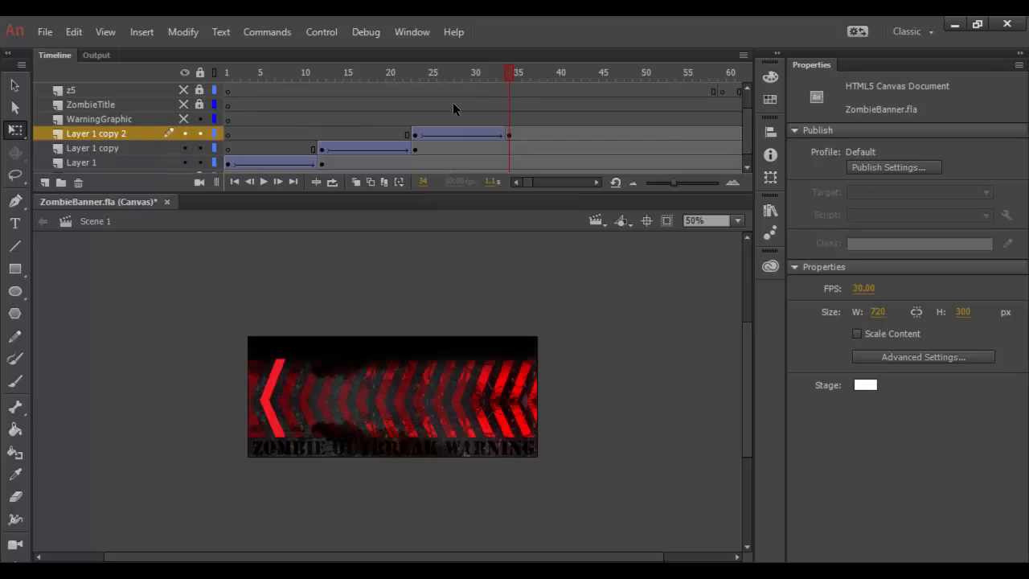
Hide Layer 1 and, at frame 23 of Layer 1 copy, move the arrow onto the second chevron from the stage's left edge.
left_click_drag(441, 71, 414, 79)
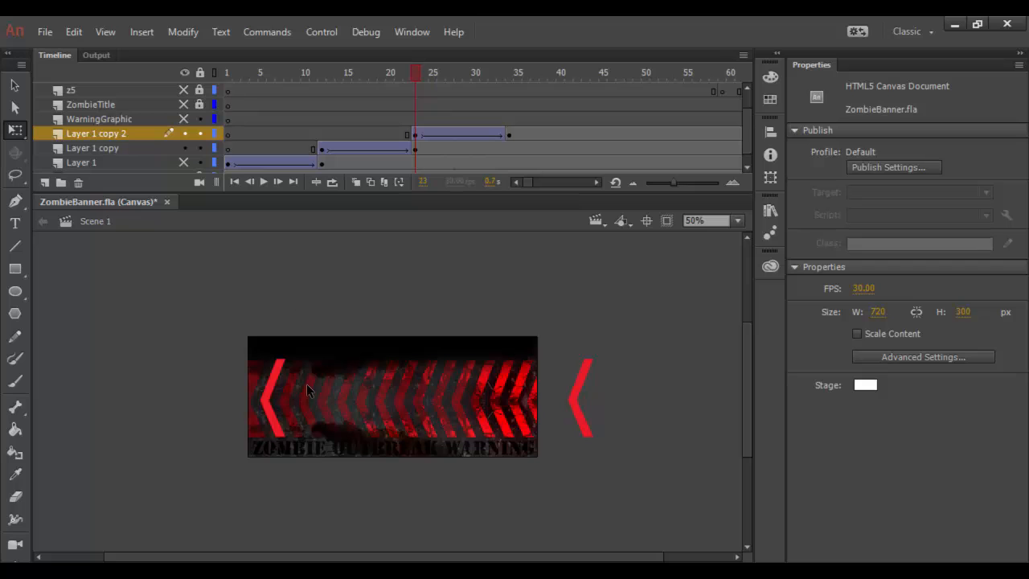
left_click(415, 149)
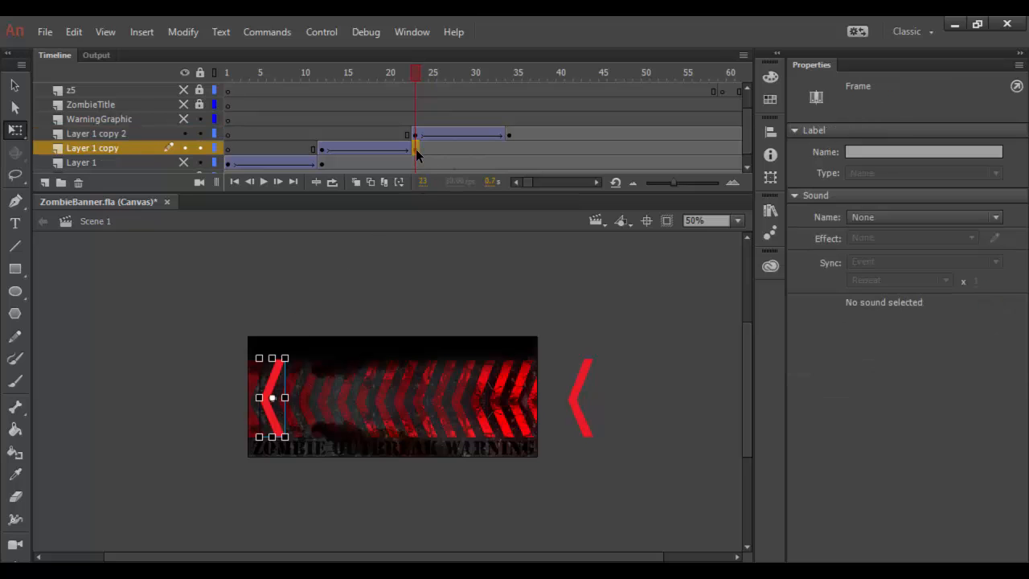
left_click_drag(272, 389, 289, 380)
mouse_move(411, 71)
left_mouse_down()
mouse_move(227, 70)
mouse_move(420, 87)
left_mouse_up()
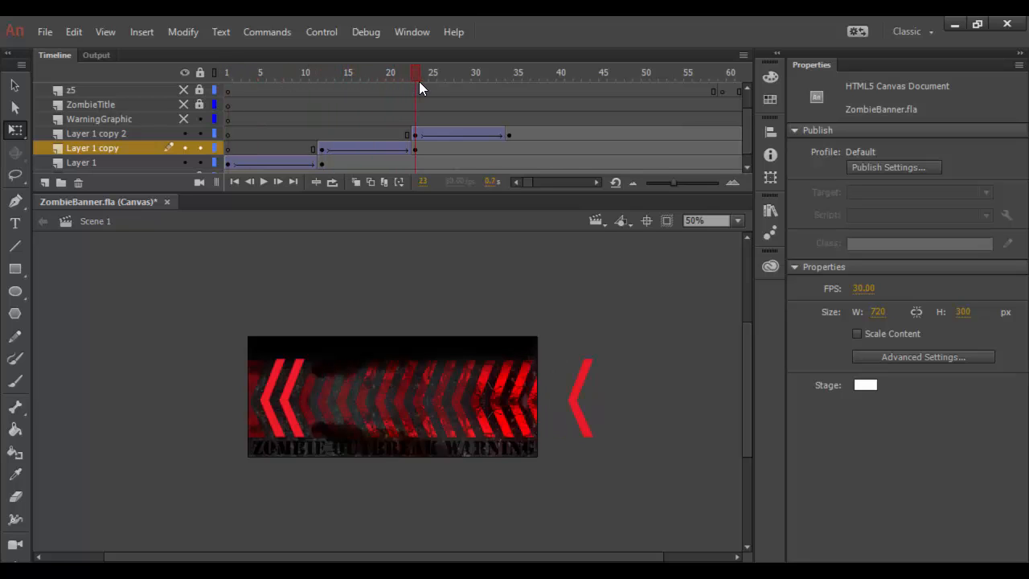
Hide Layer 1 copy and, at frame 34 of Layer 1 copy 2, move the arrow onto the third chevron from the stage's left edge.
left_click_drag(419, 87, 506, 90)
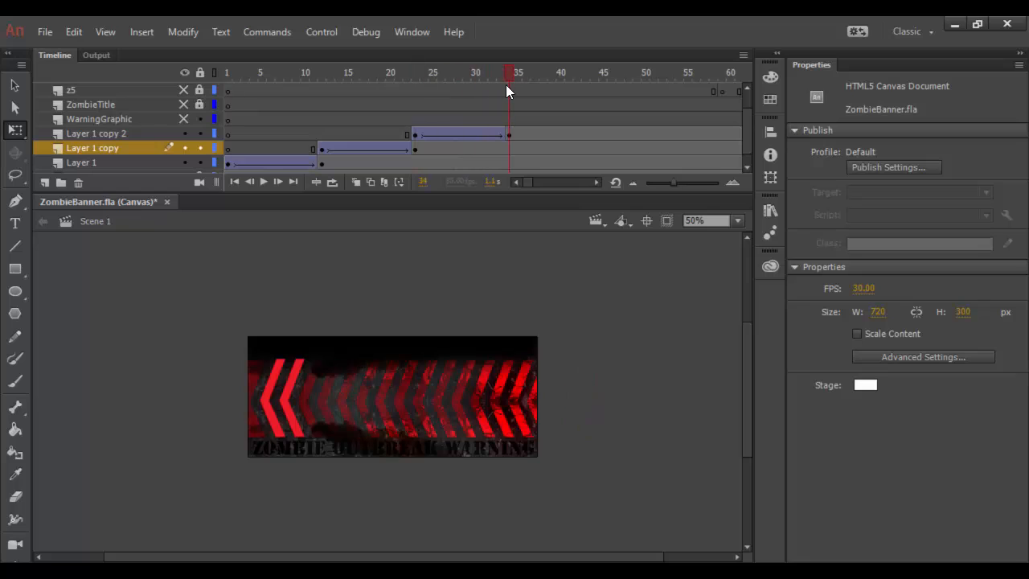
left_click(186, 149)
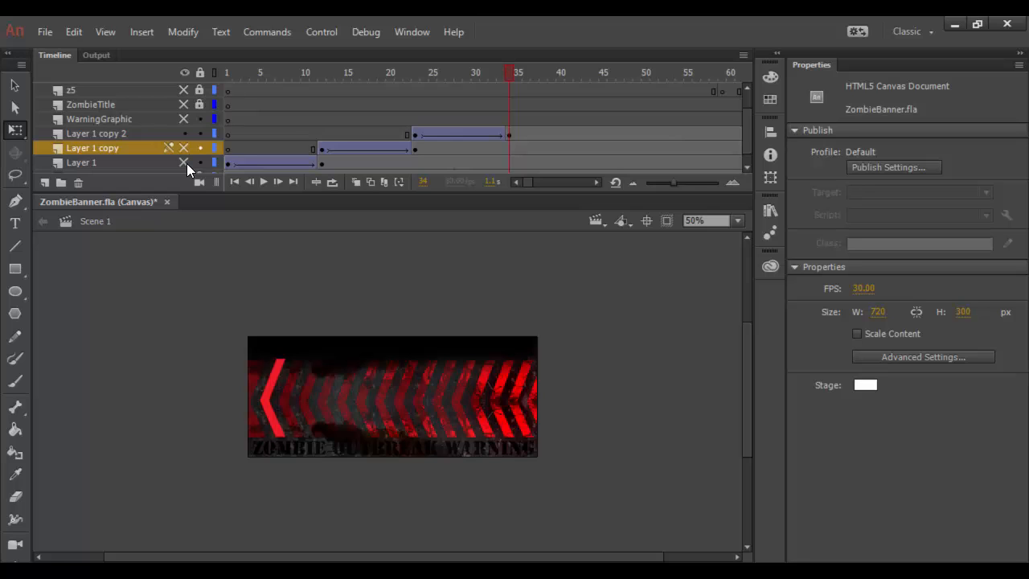
left_click(509, 134)
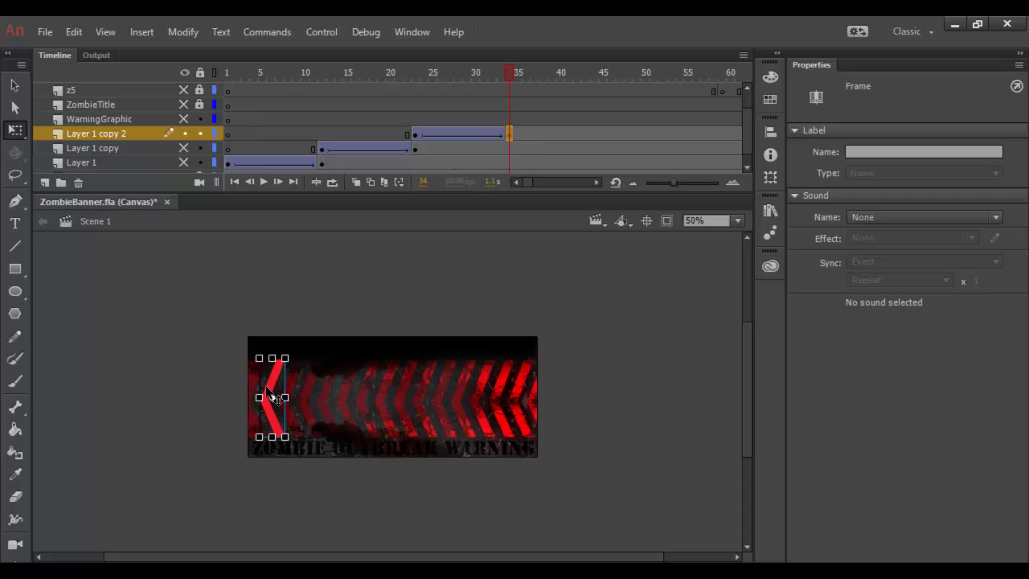
left_click_drag(268, 393, 307, 391)
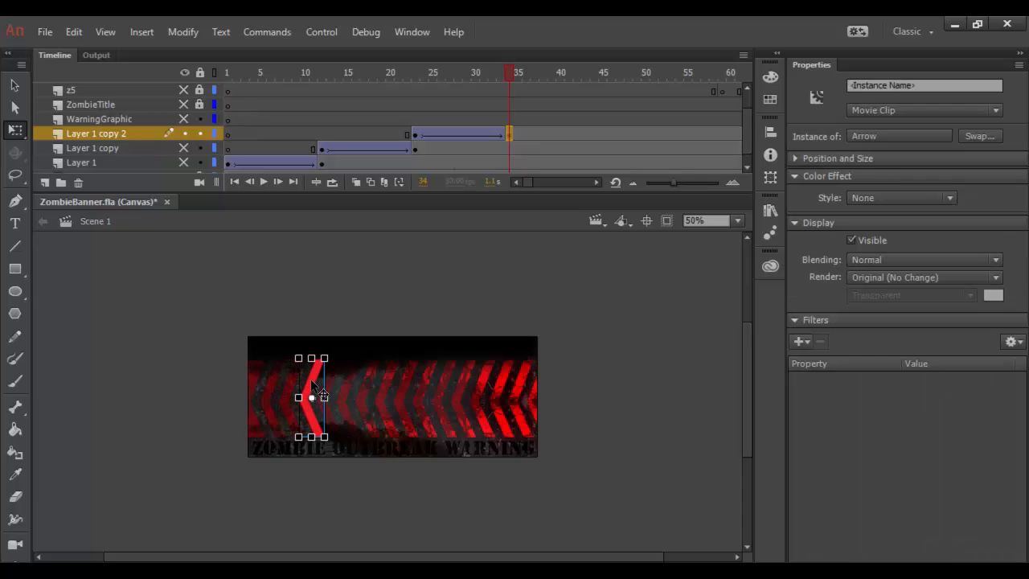
Show Layer 1 copy and Layer 1 again and scrub the timeline back to frame 5 to review the arrows.
left_click(184, 148)
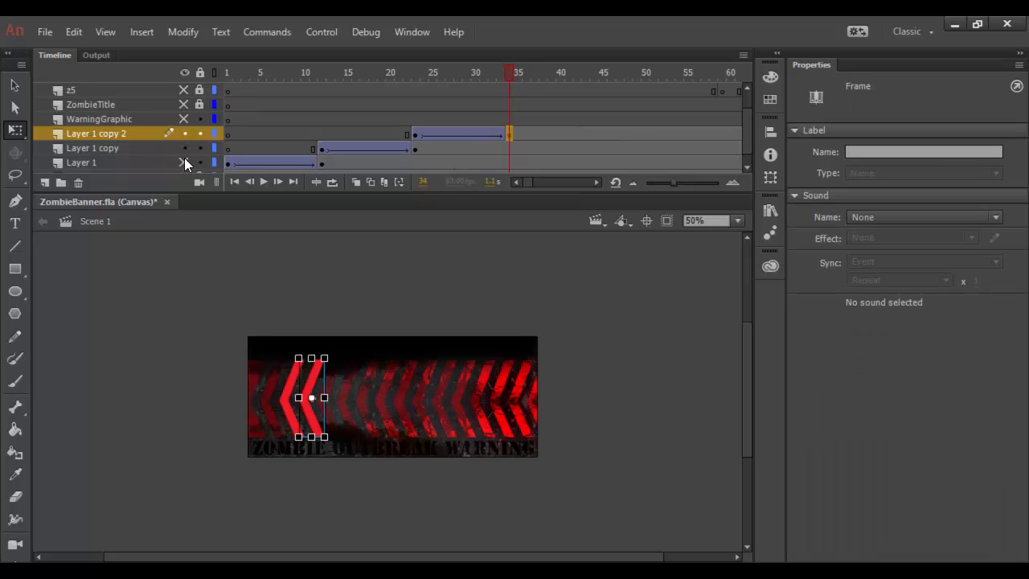
left_click(185, 163)
left_click_drag(508, 75, 264, 80)
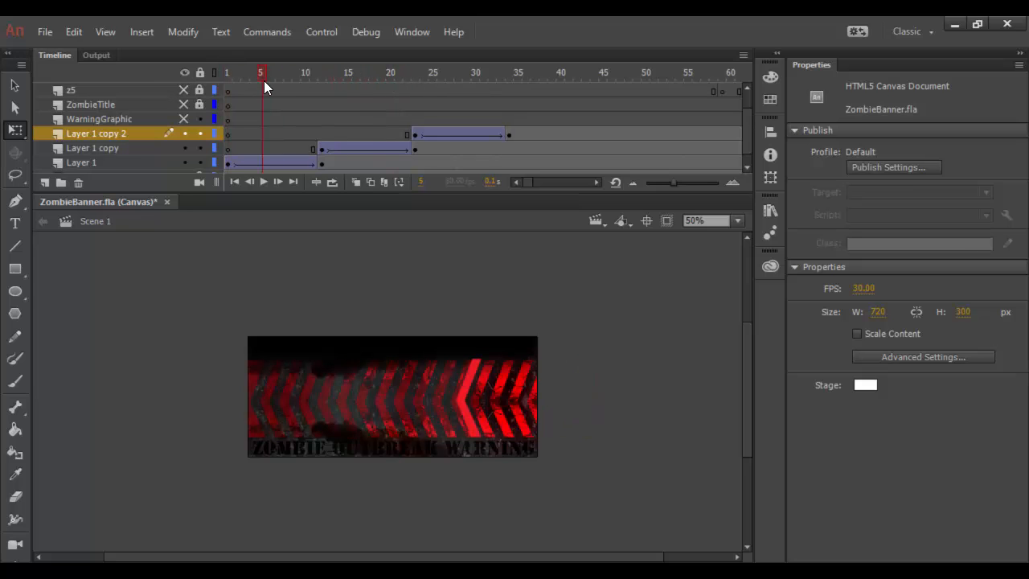
Ease out the arrow tweens on Layer 1 and Layer 1 copy, and set the ease of Layer 1 copy 2's tween to 100 out.
right_click(270, 165)
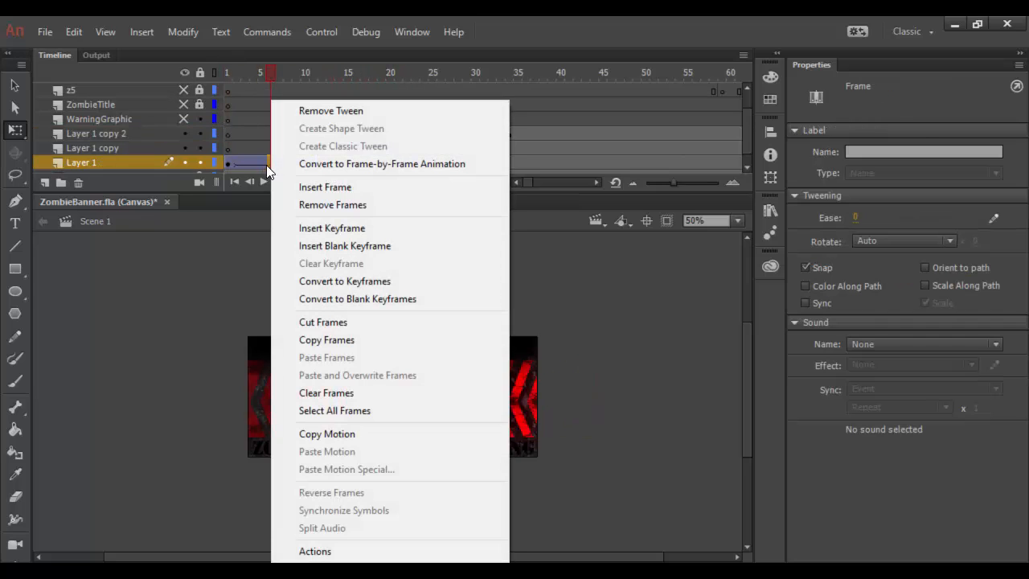
left_click(254, 166)
left_click(268, 165)
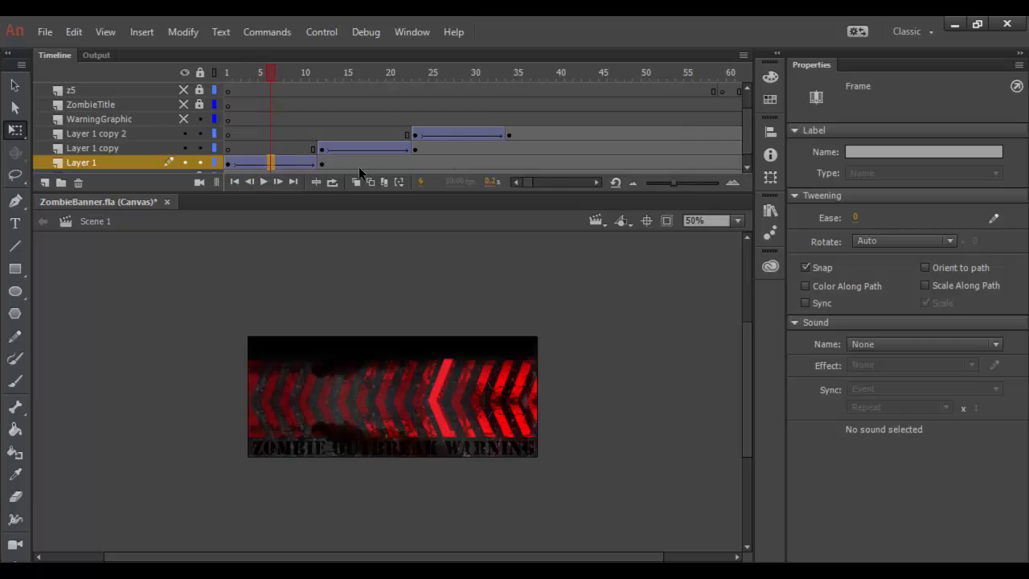
left_click_drag(854, 221, 974, 222)
left_click(365, 149)
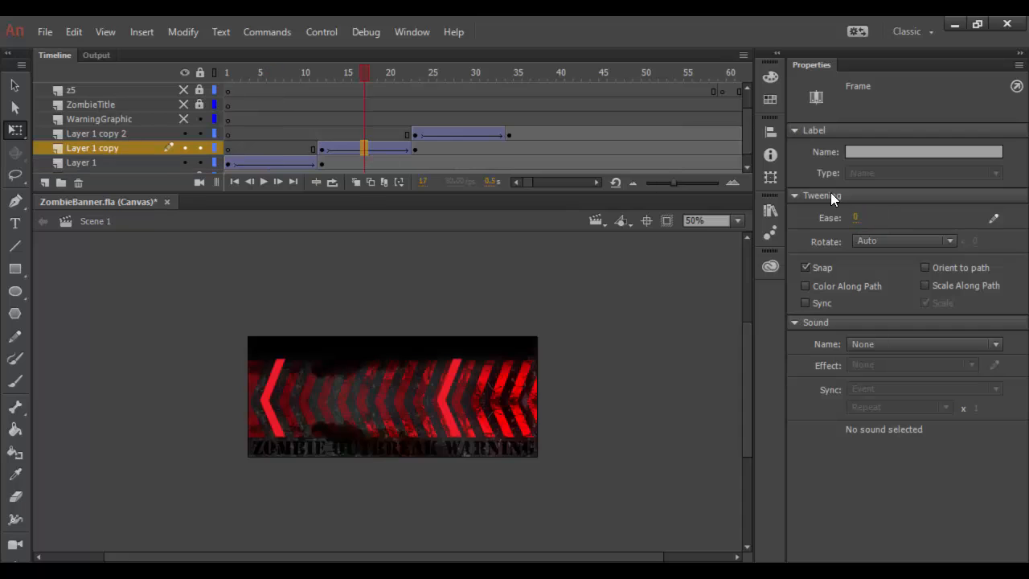
left_click_drag(855, 221, 957, 222)
left_click(476, 135)
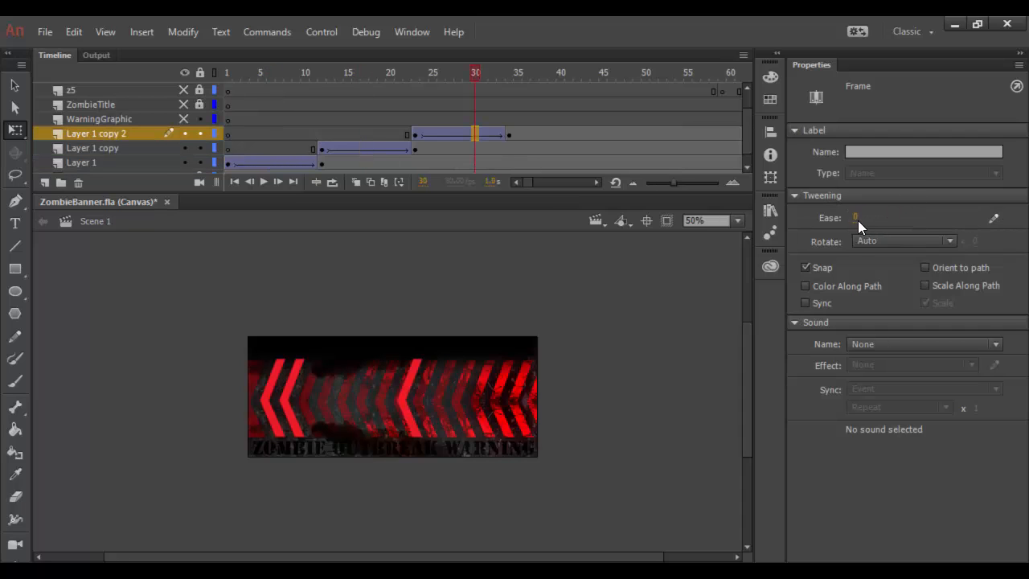
left_click_drag(858, 220, 973, 221)
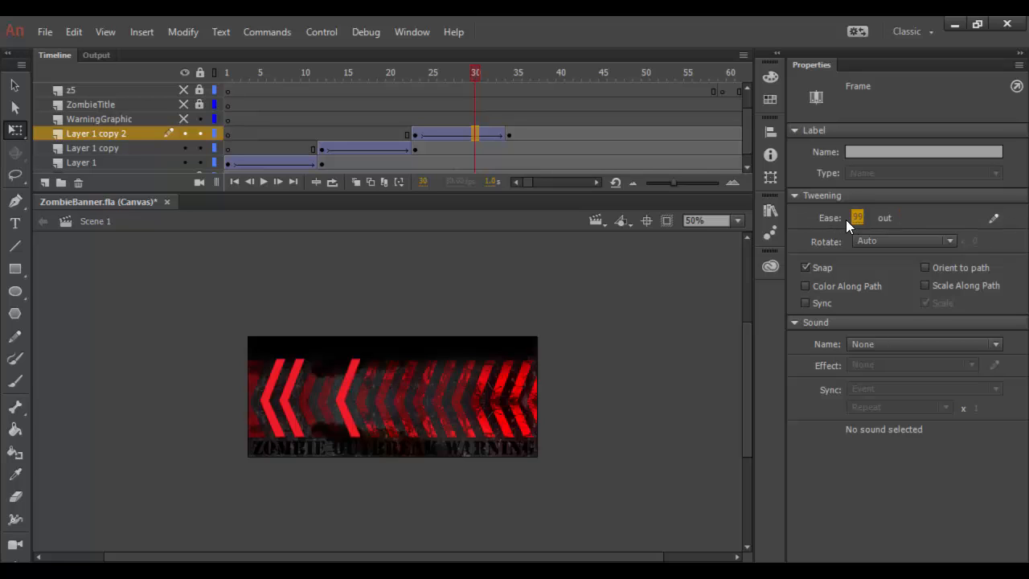
left_click_drag(856, 221, 893, 220)
Show the hidden layers again and compare where the third arrow's tween ends with where z4's first tween starts.
scroll(183, 101, "up", 2)
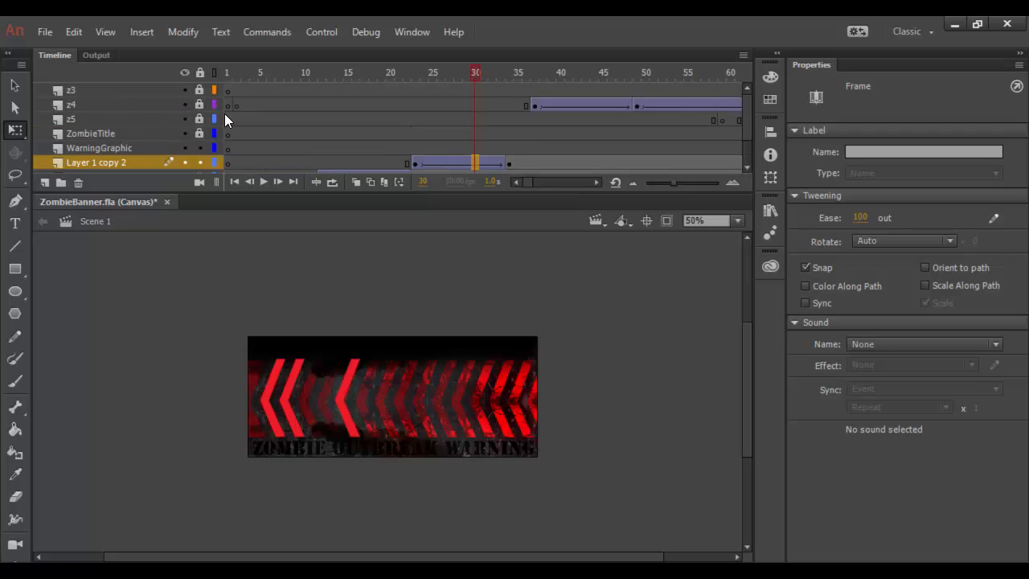
scroll(226, 125, "down", 3)
scroll(226, 126, "up", 3)
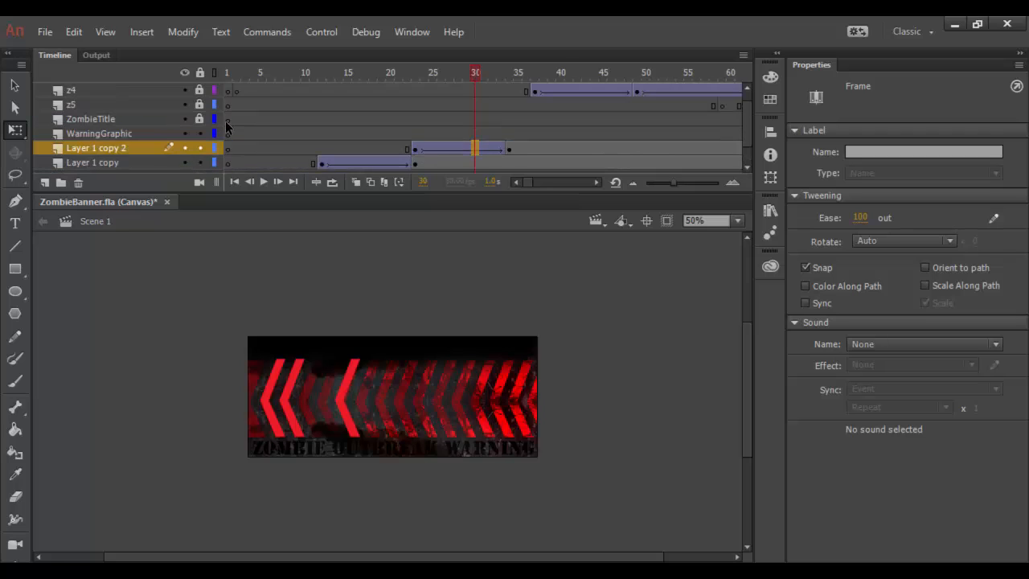
scroll(226, 126, "down", 3)
scroll(226, 125, "up", 3)
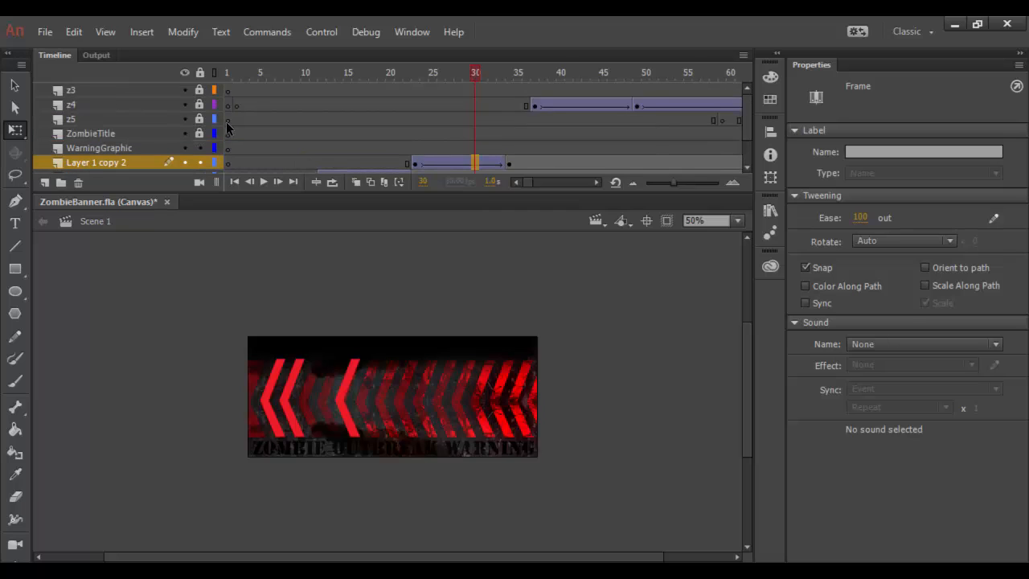
scroll(538, 121, "down", 3)
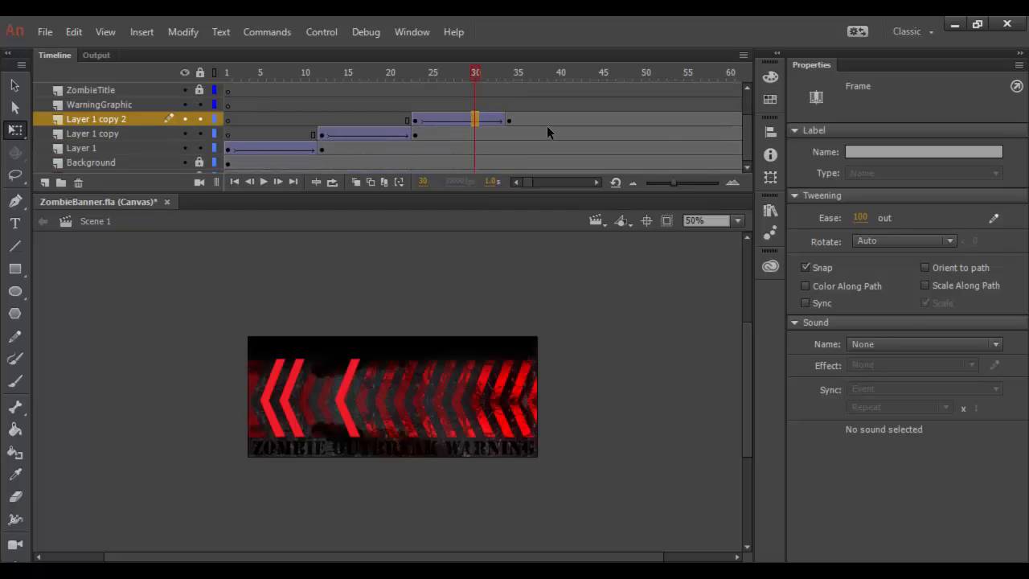
scroll(547, 125, "up", 3)
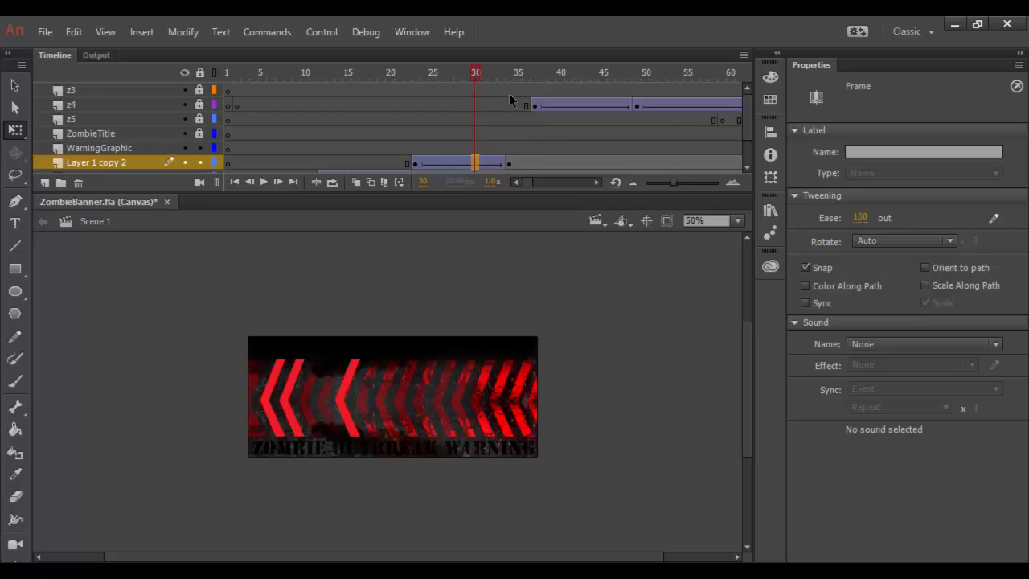
scroll(512, 112, "down", 4)
scroll(513, 114, "up", 4)
Select frame 35 across the layers from z3 down to Layer 1 and remove that frame.
left_click(515, 90)
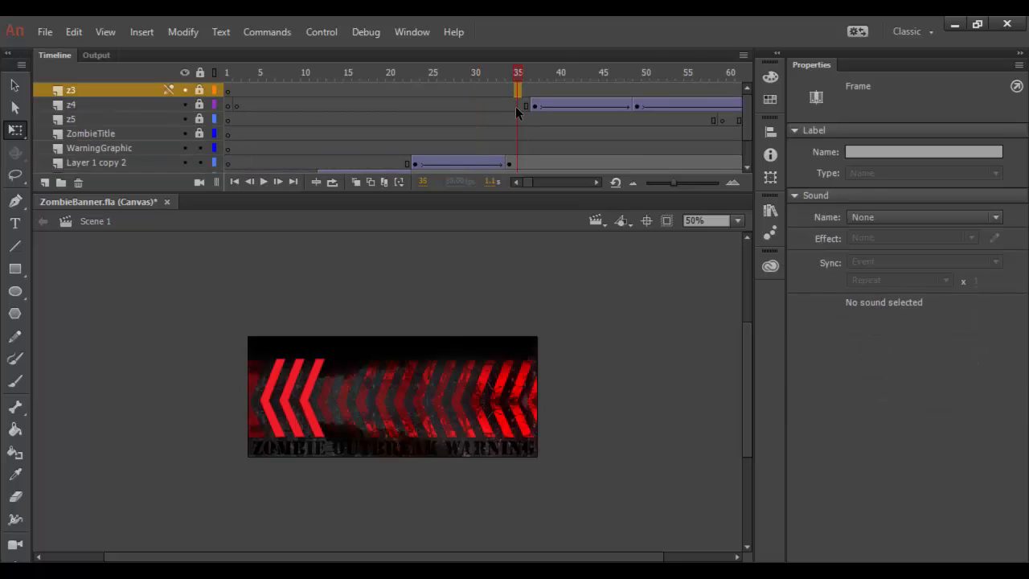
scroll(515, 112, "down", 3)
scroll(525, 173, "right", 3)
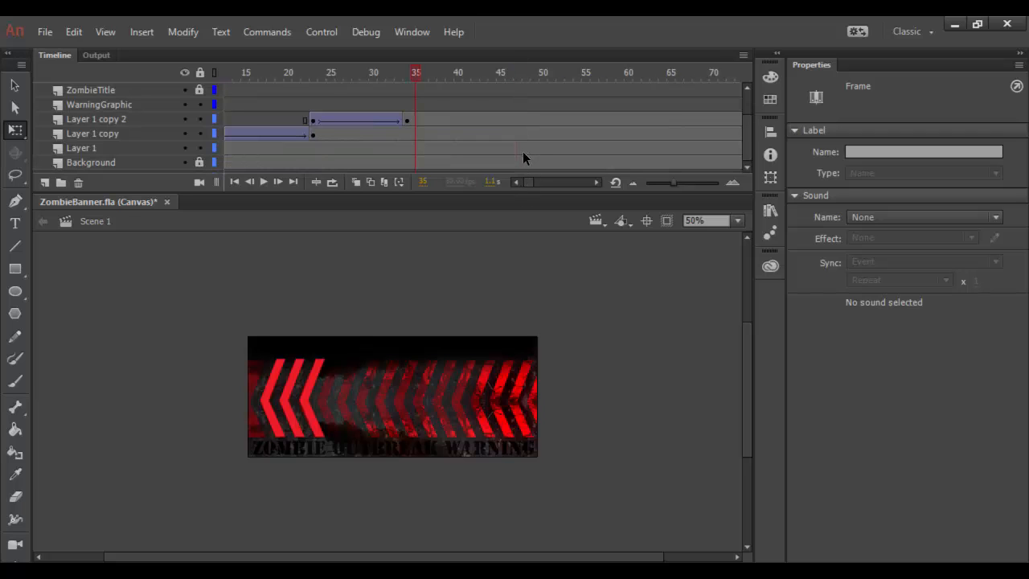
scroll(433, 159, "up", 3)
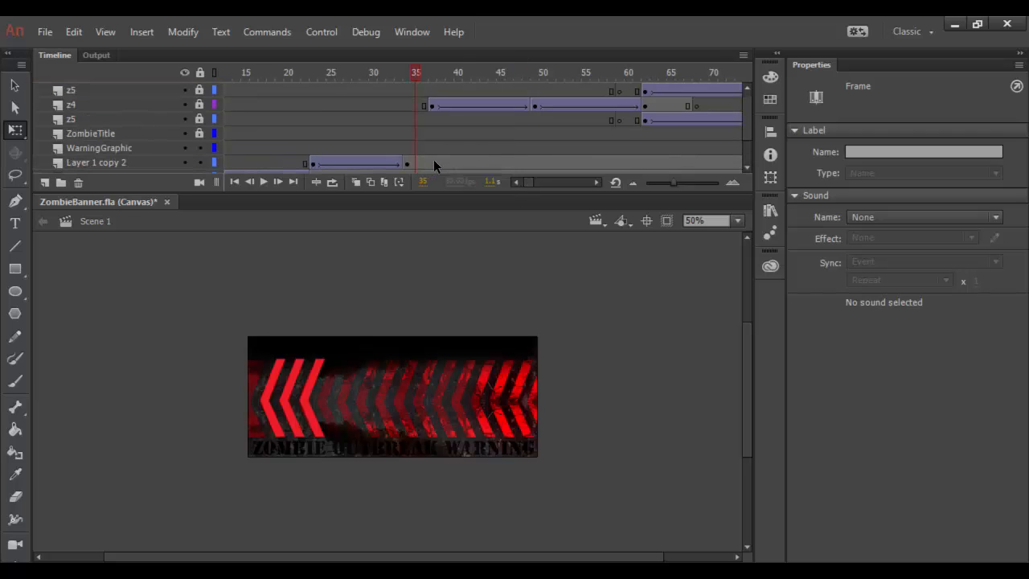
scroll(433, 159, "down", 3)
left_click(416, 163)
scroll(432, 142, "up", 3)
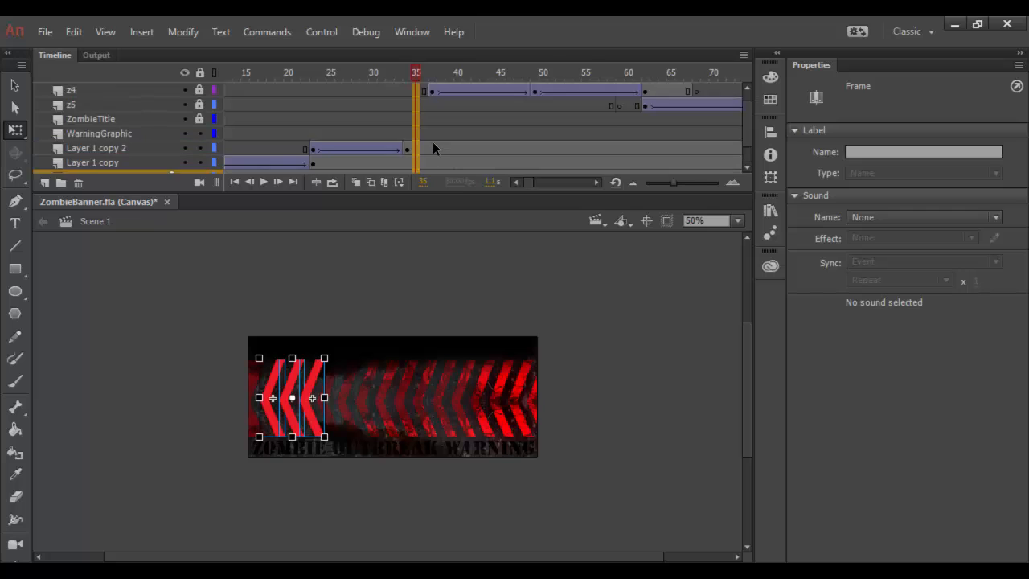
scroll(433, 142, "down", 2)
scroll(433, 143, "down", 1)
scroll(433, 144, "up", 3)
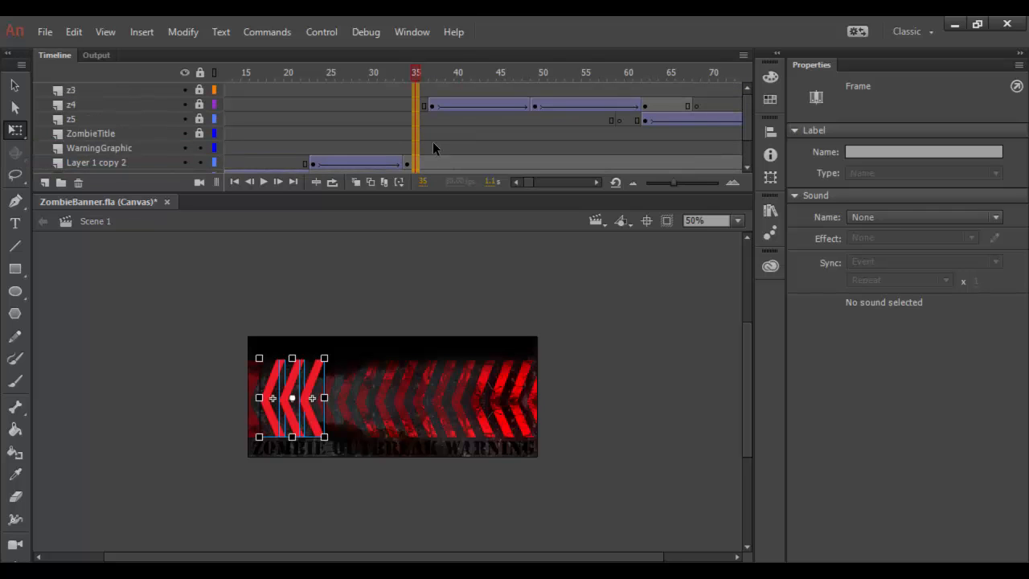
right_click(418, 117)
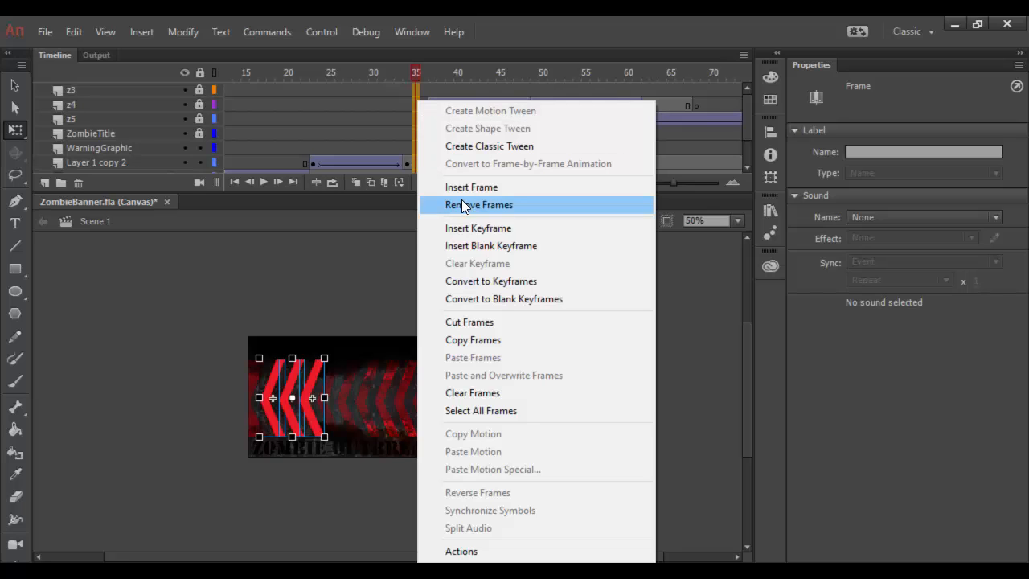
left_click(463, 203)
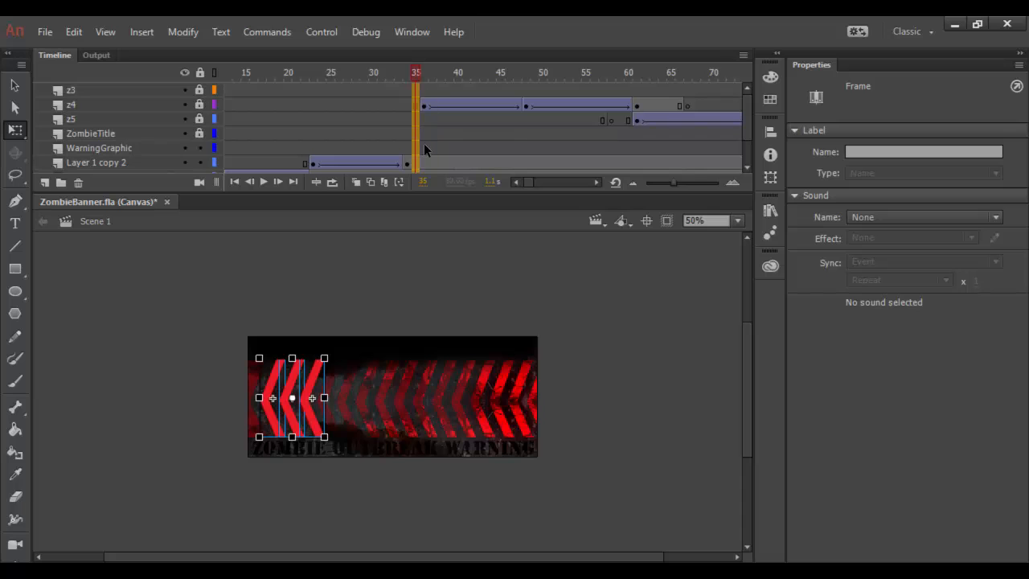
Remove one more frame at 35 from the same selected layers so z4's tween starts at frame 35.
scroll(418, 128, "down", 3)
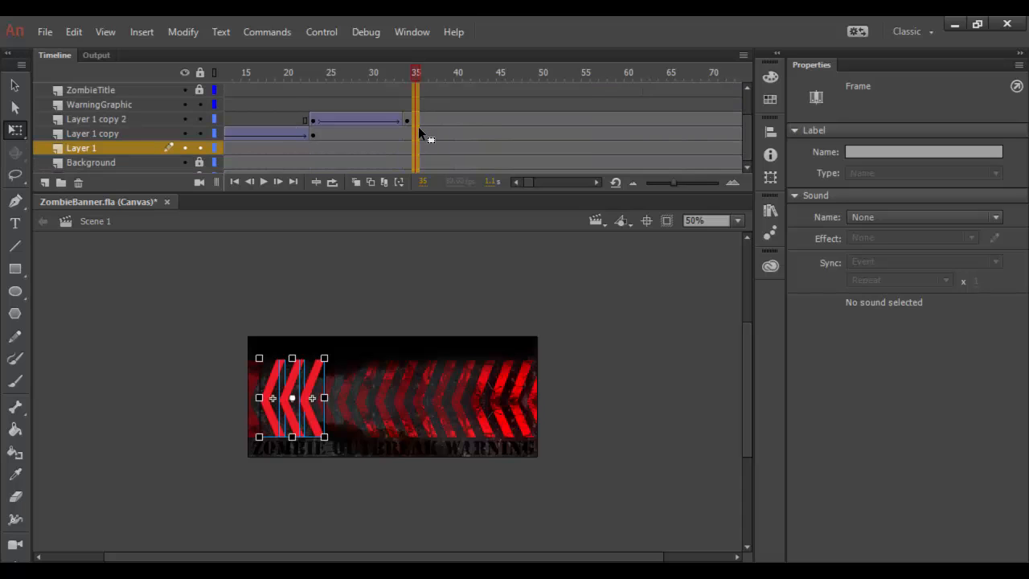
scroll(417, 126, "up", 3)
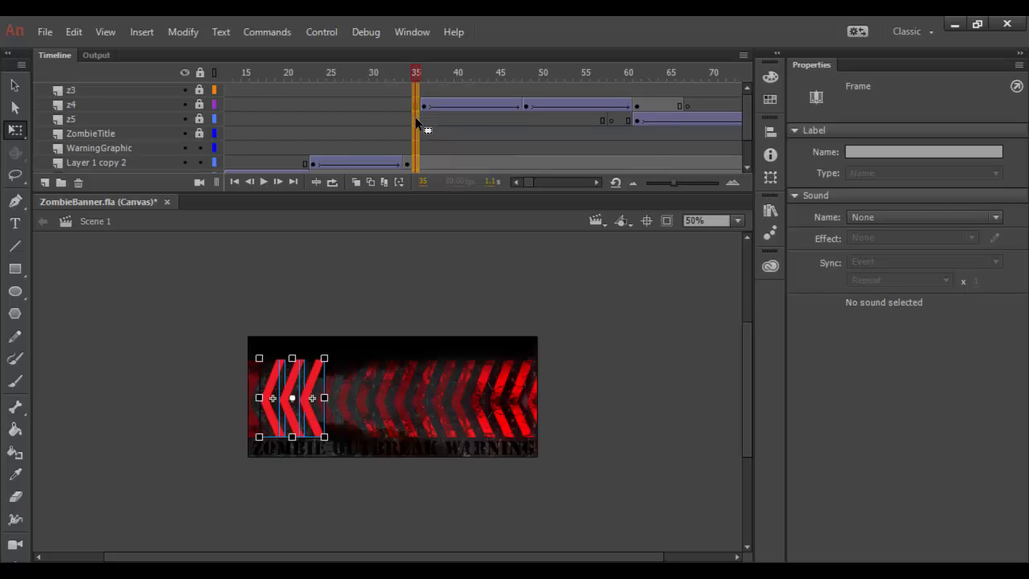
right_click(417, 123)
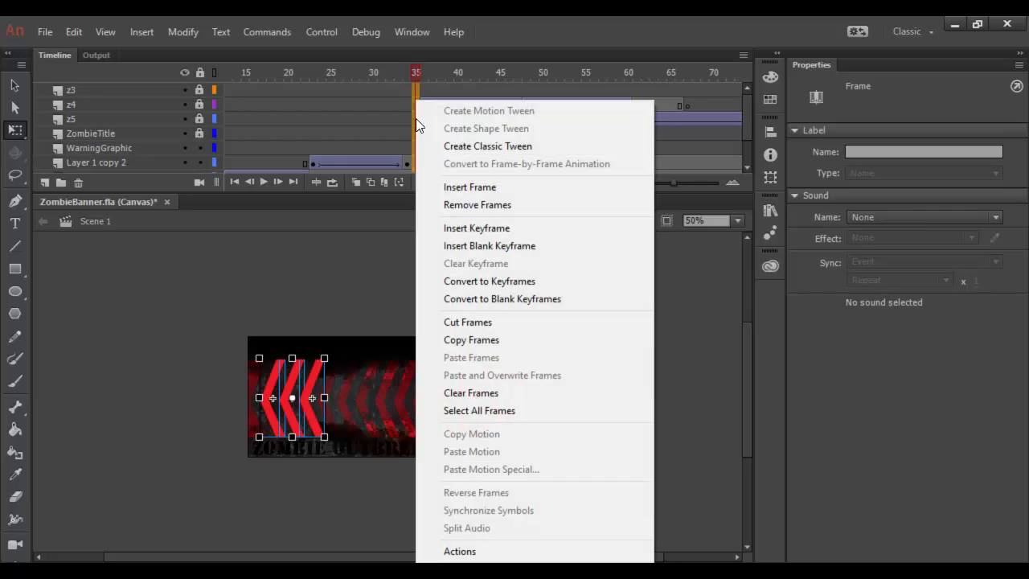
left_click(441, 206)
scroll(416, 121, "up", 2)
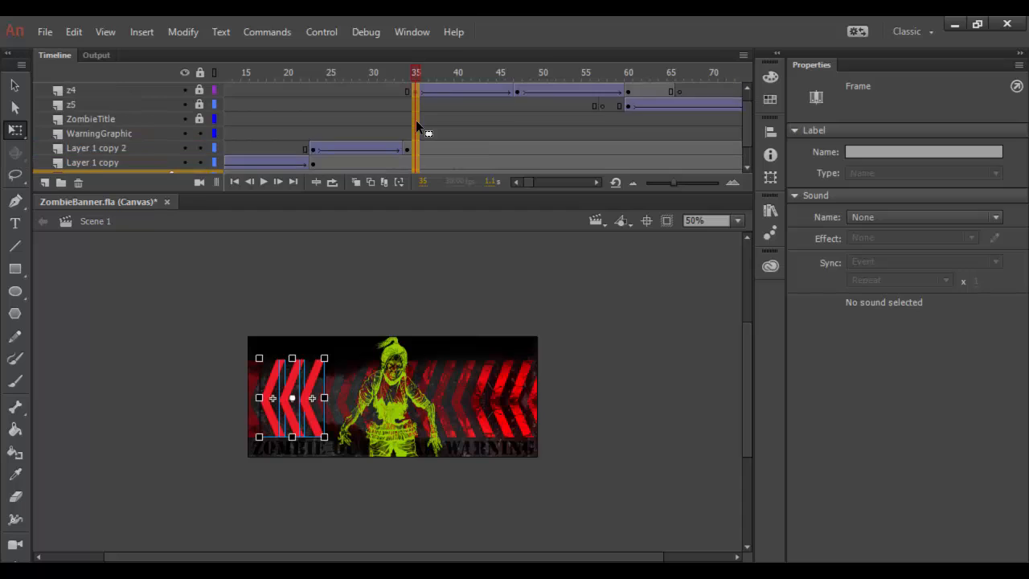
scroll(433, 152, "down", 3)
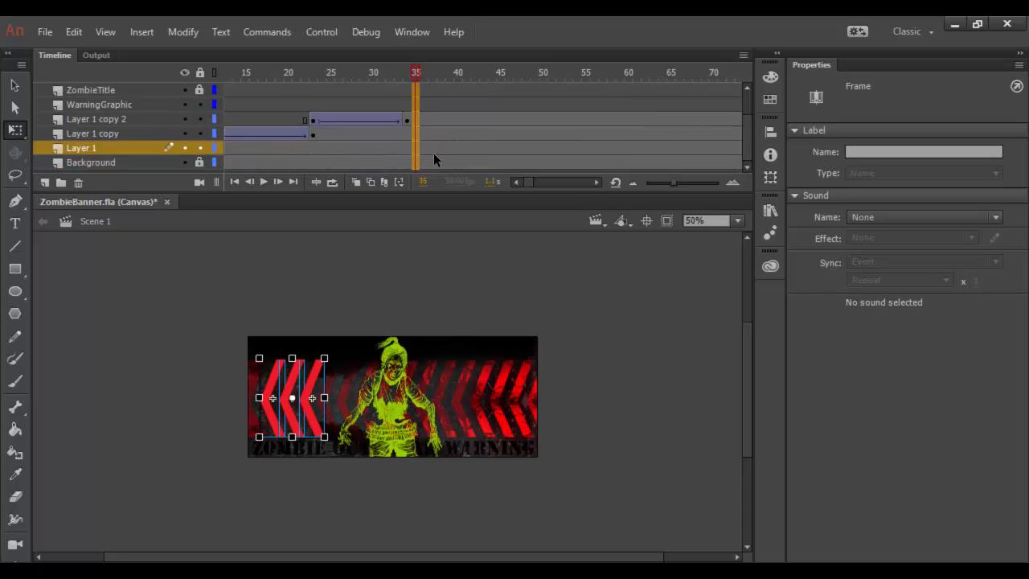
scroll(433, 152, "up", 3)
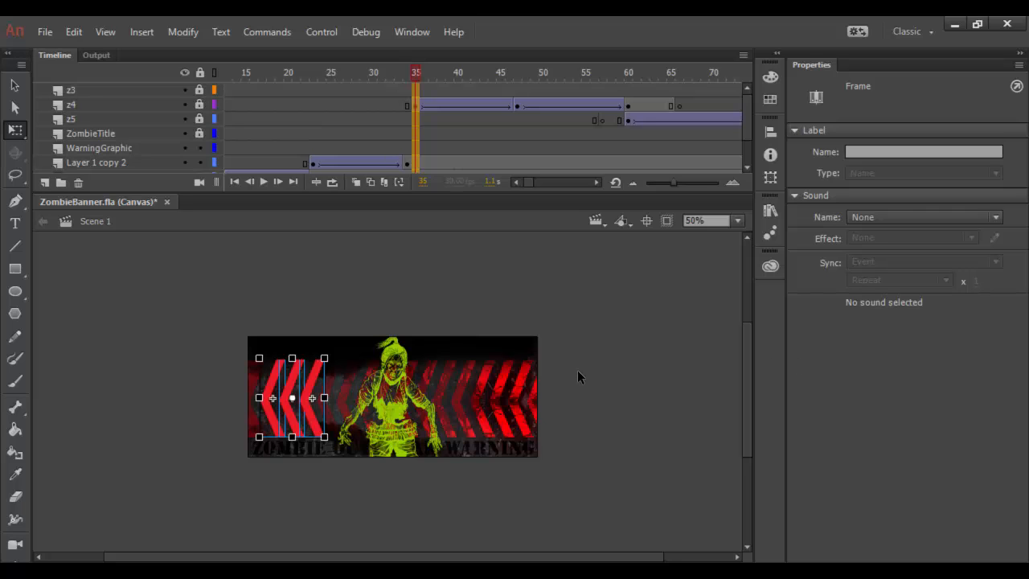
View the whole banner at 100% and play the animation from frame 35 to its end to review it.
key("ctrl+=")
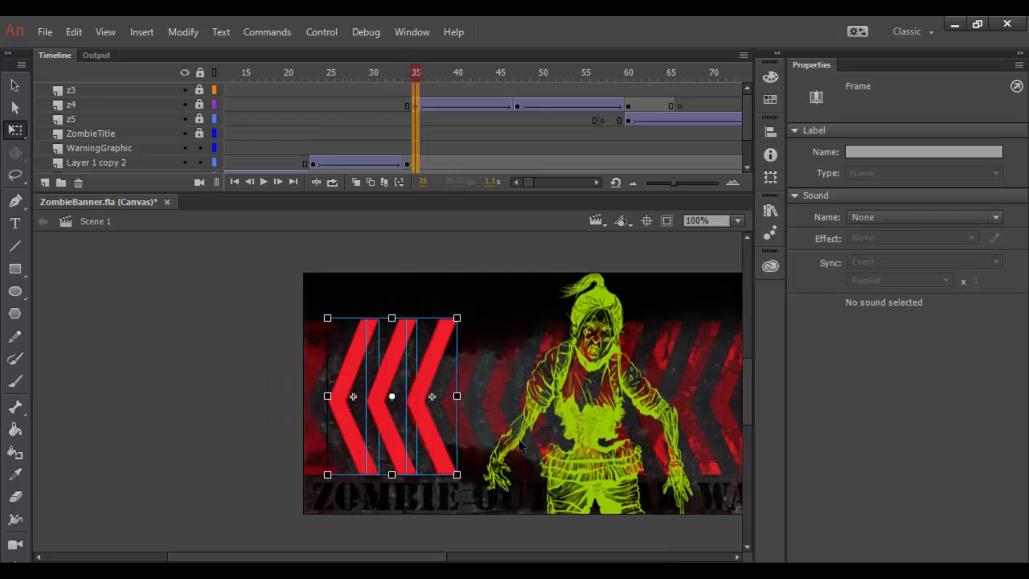
left_click_drag(578, 445, 379, 439)
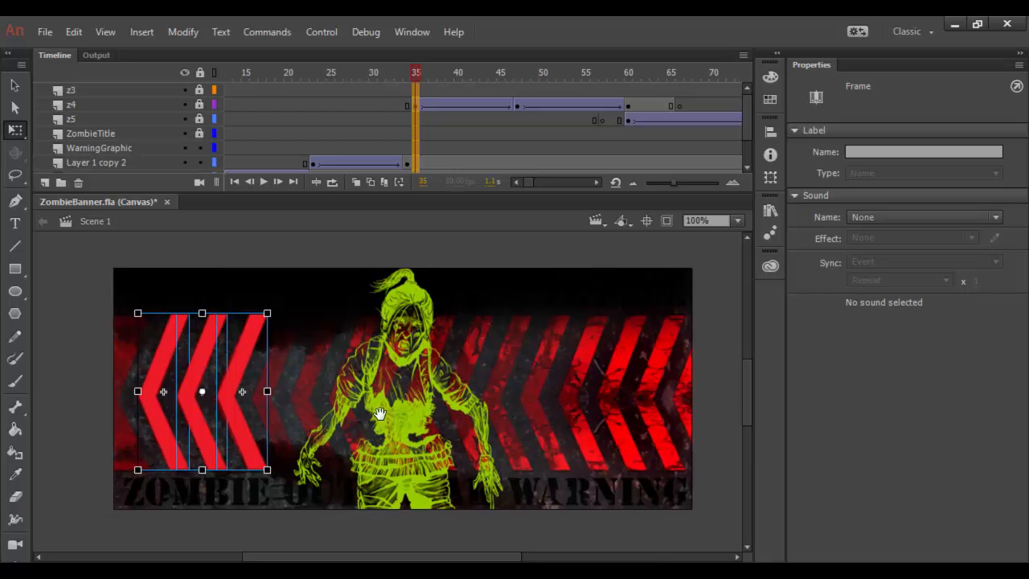
left_click(389, 249)
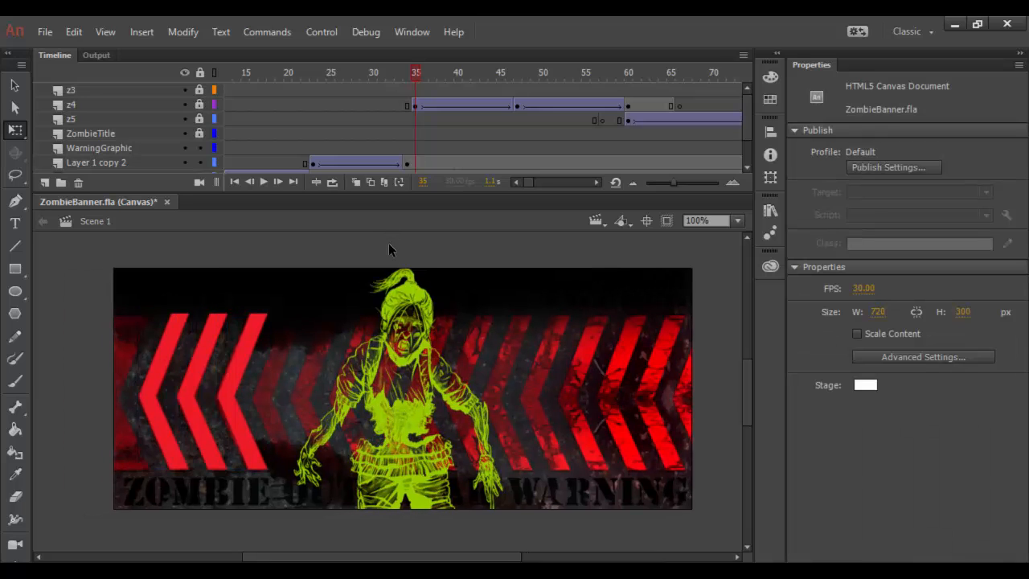
key("Return")
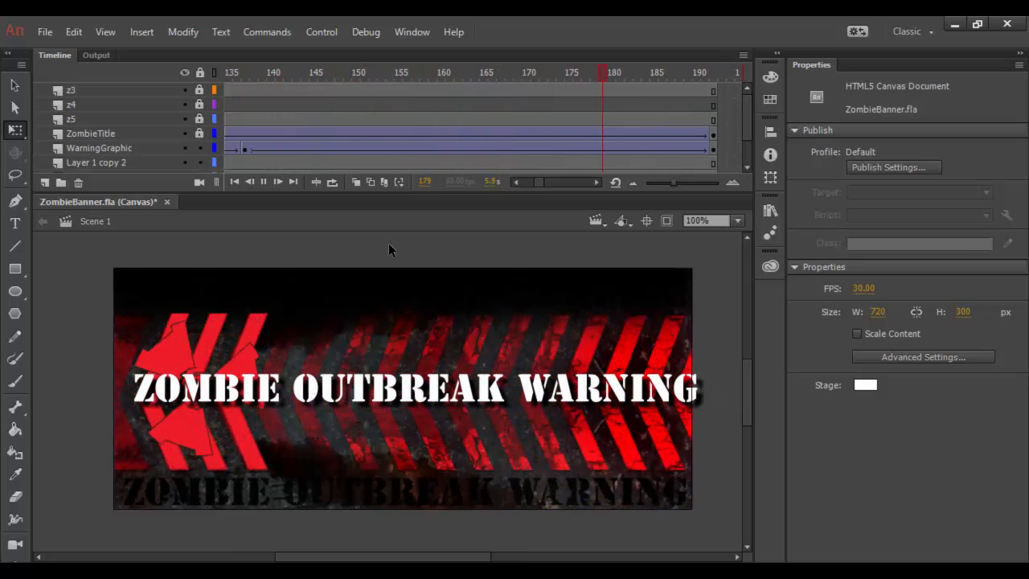
key("Return")
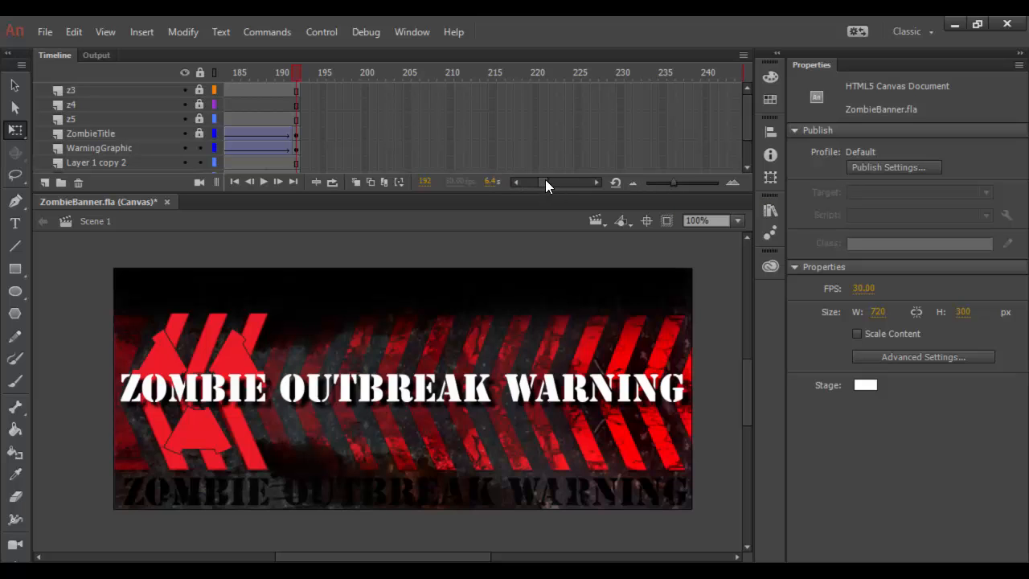
left_click_drag(546, 180, 514, 181)
scroll(454, 122, "down", 1)
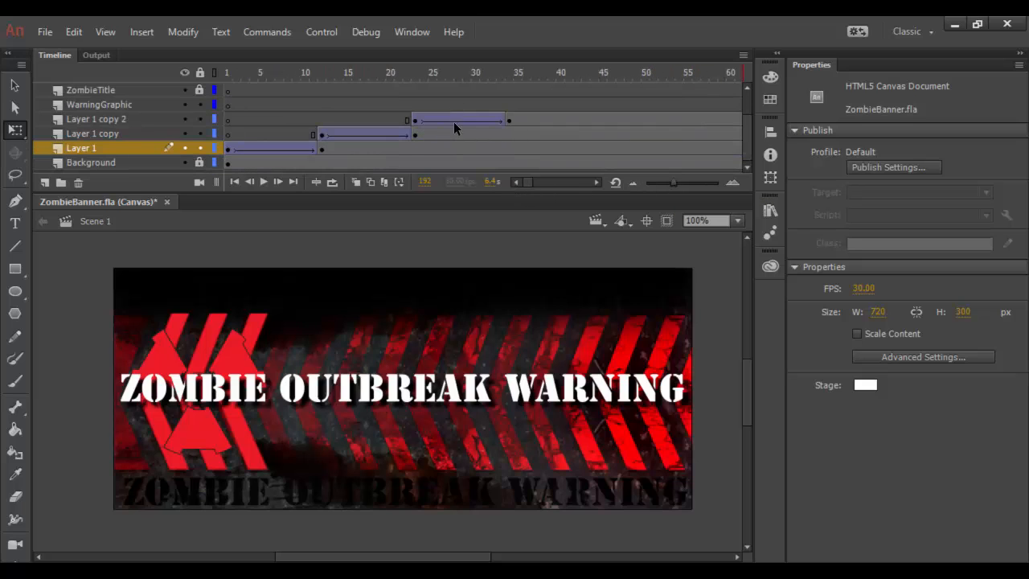